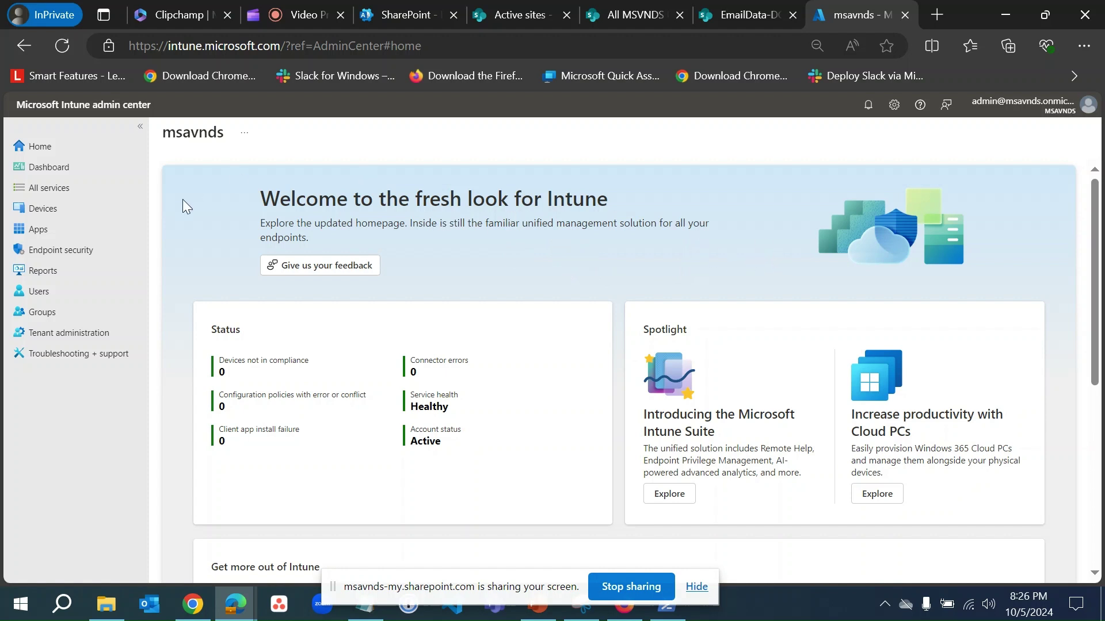
- Open the configuration policies for Windows devices and look through the policy list
{"action": "left_click", "coordinate": [42, 214]}
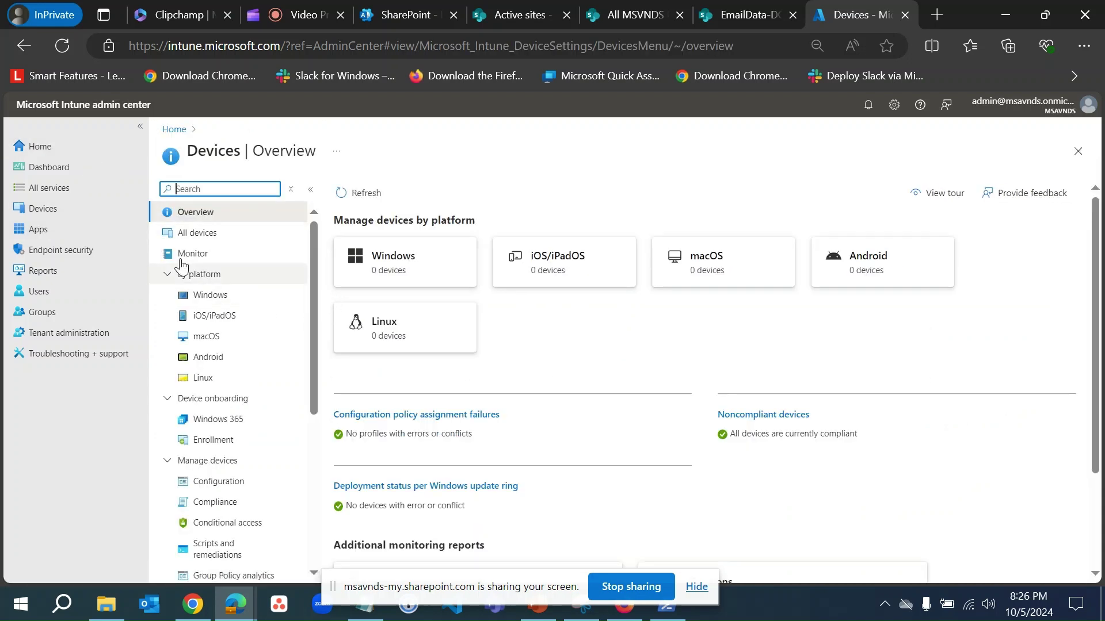
{"action": "left_click", "coordinate": [51, 212]}
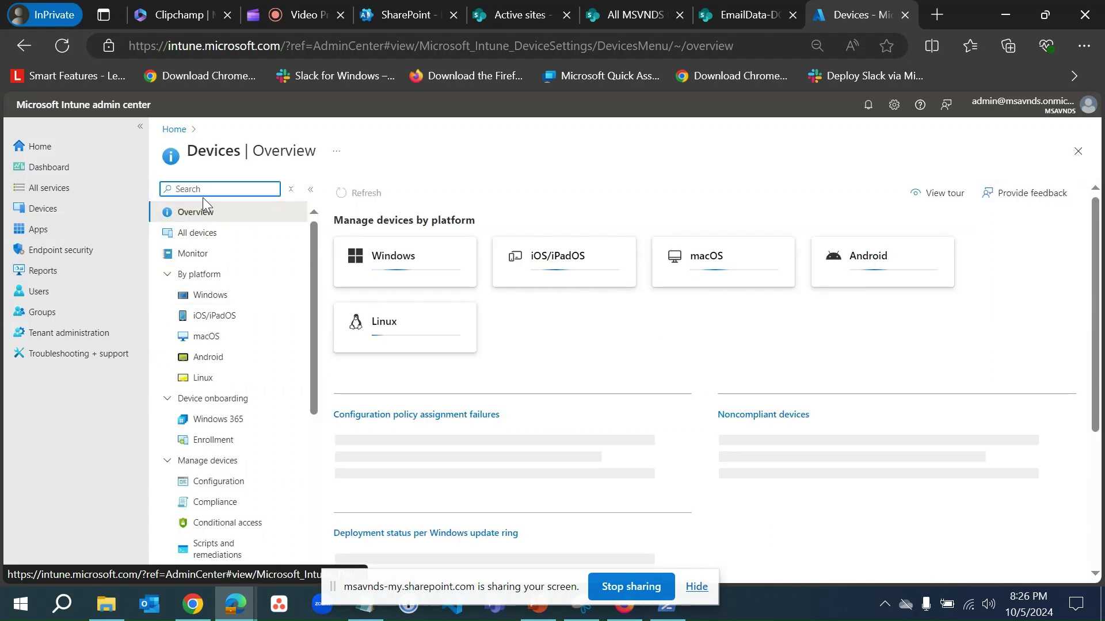
{"action": "left_click", "coordinate": [56, 216]}
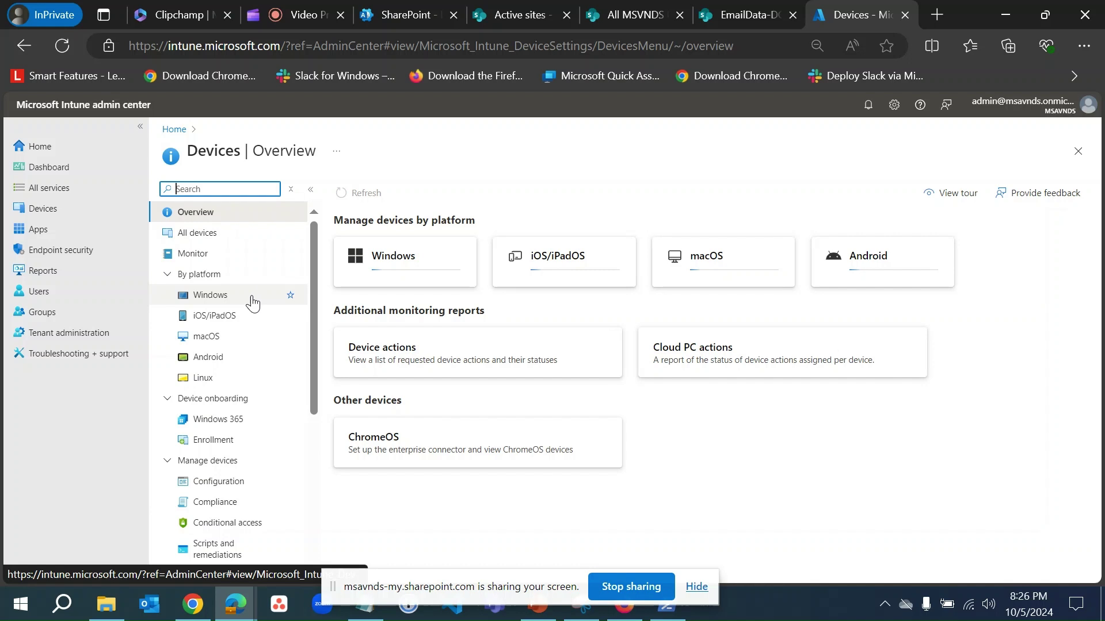
{"action": "left_click", "coordinate": [217, 300]}
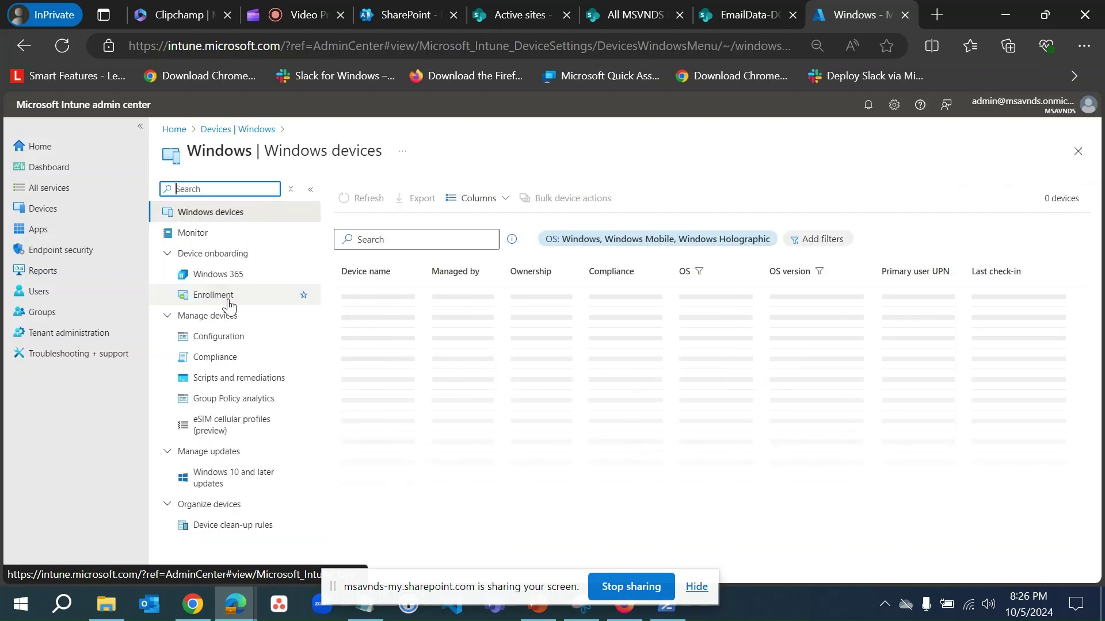
{"action": "left_click", "coordinate": [218, 340]}
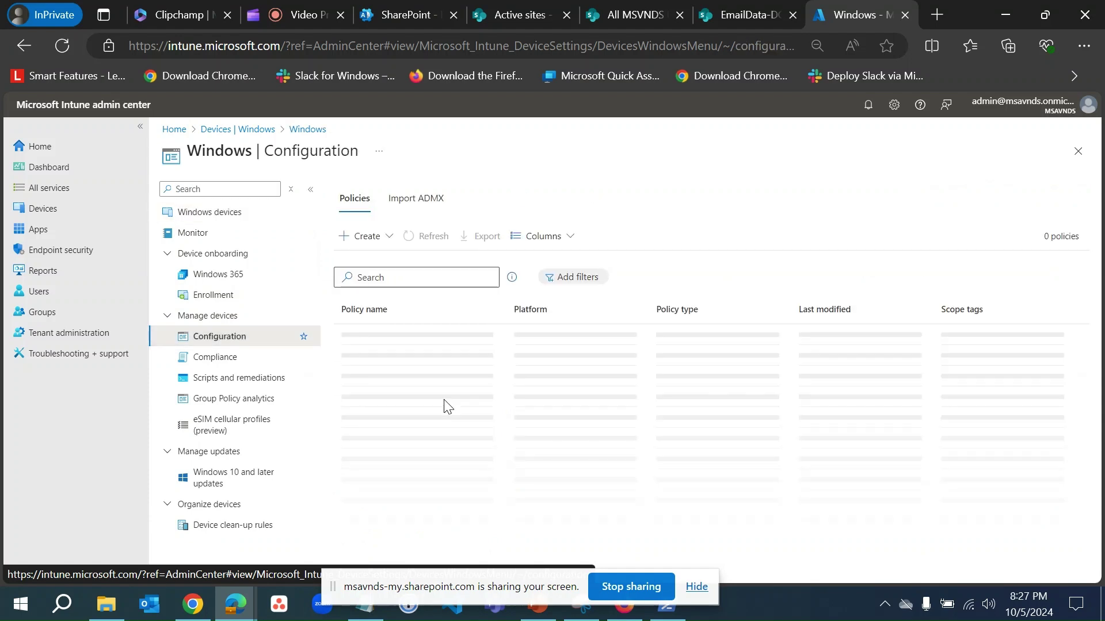
{"action": "left_click_drag", "start_coordinate": [511, 591], "coordinate": [291, 614]}
{"action": "left_click", "coordinate": [746, 168]}
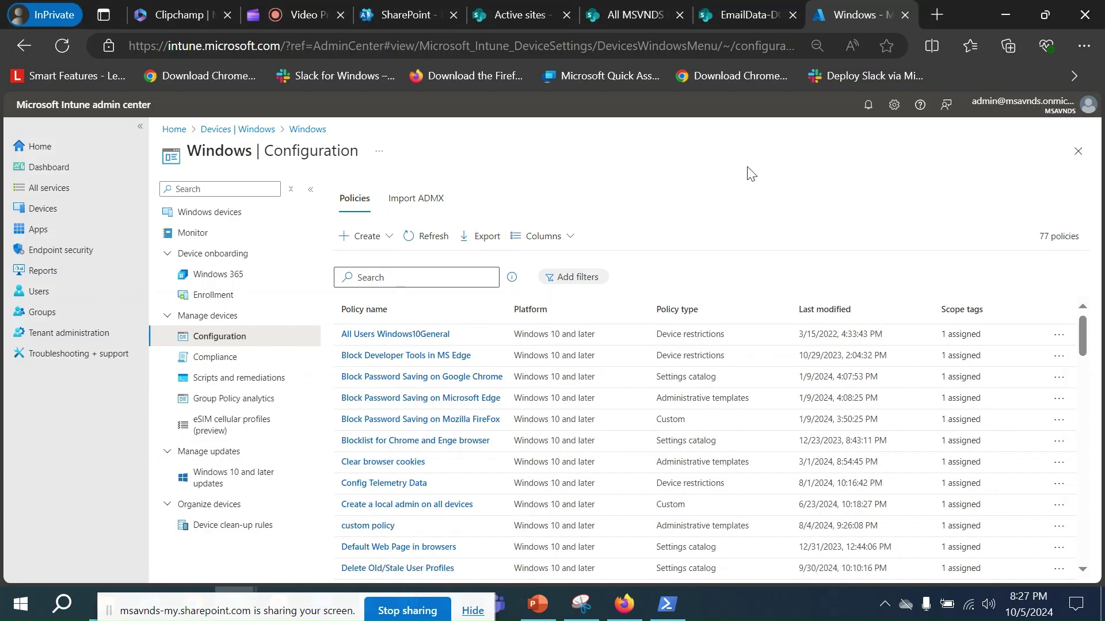
{"action": "scroll", "coordinate": [727, 471], "scroll_direction": "down", "scroll_amount": 15}
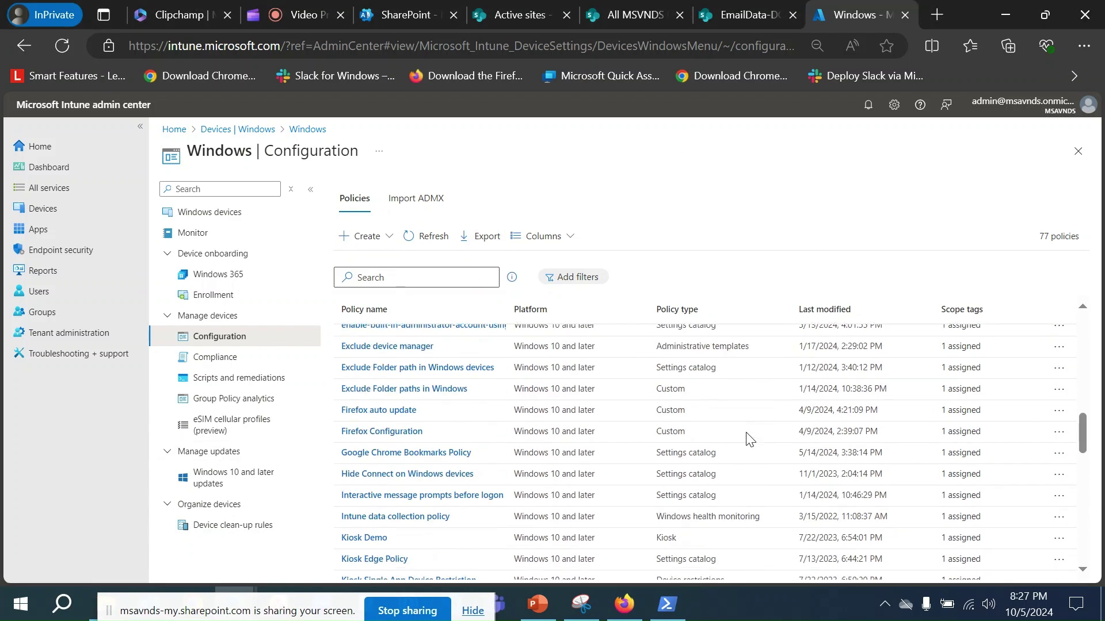
{"action": "scroll", "coordinate": [746, 430], "scroll_direction": "up", "scroll_amount": 15}
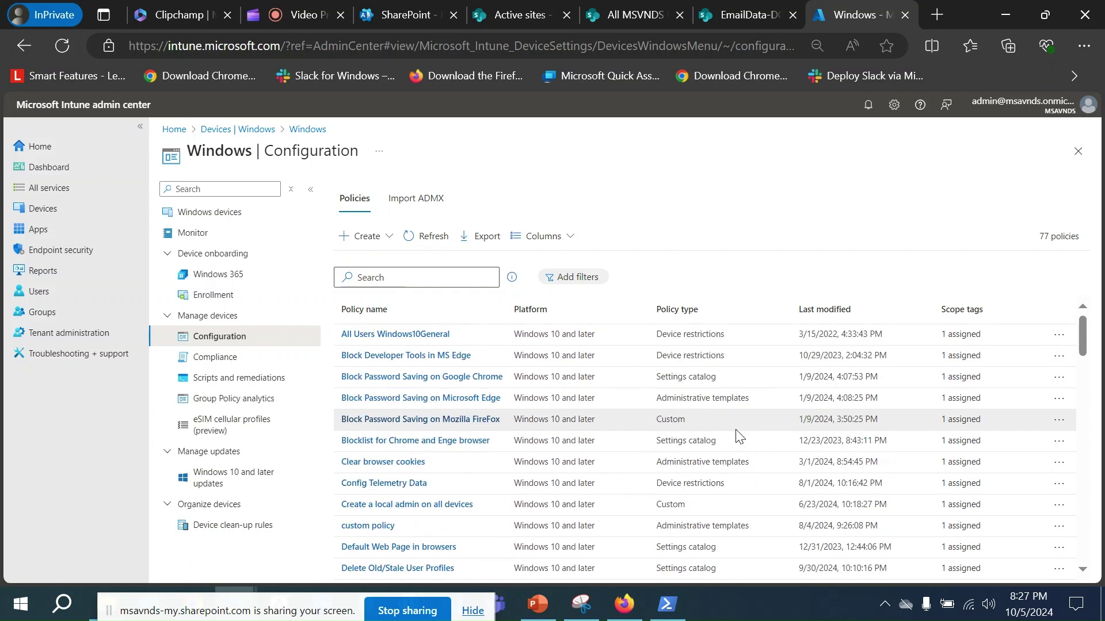
- Create a new policy for the Windows 10 and later platform with the Settings catalog profile type
{"action": "left_click", "coordinate": [367, 238]}
{"action": "left_click", "coordinate": [371, 262]}
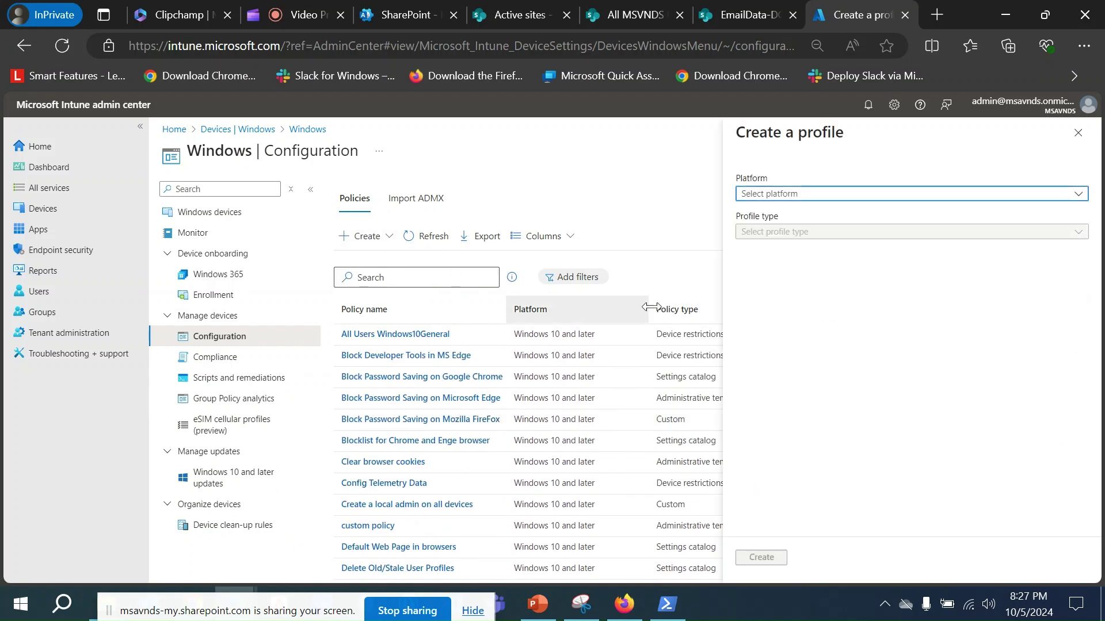
{"action": "left_click", "coordinate": [841, 195]}
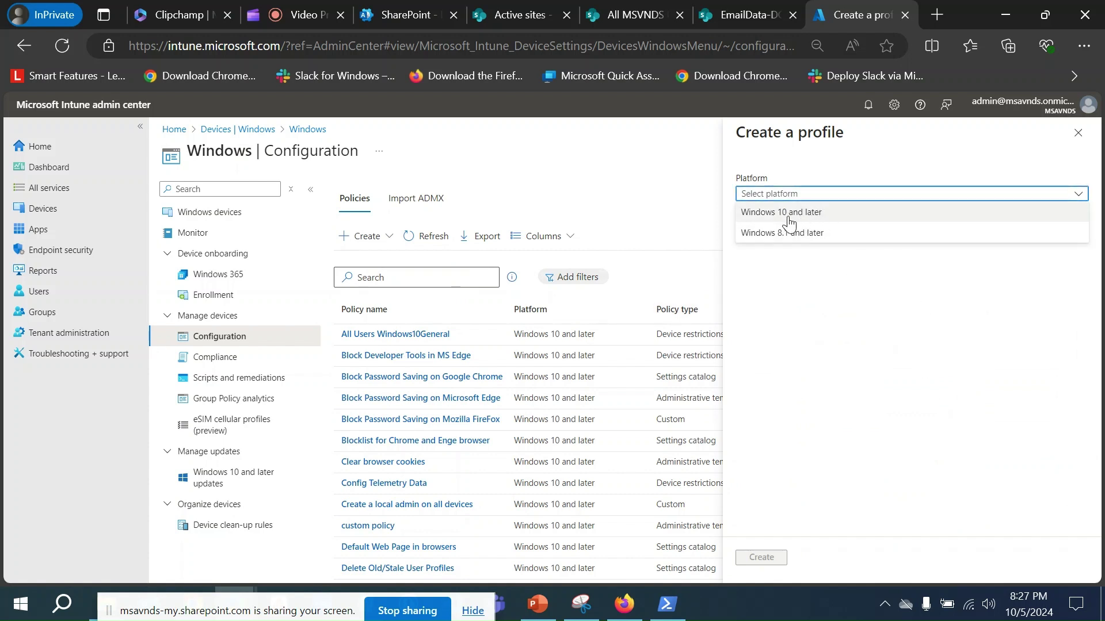
{"action": "left_click", "coordinate": [823, 214]}
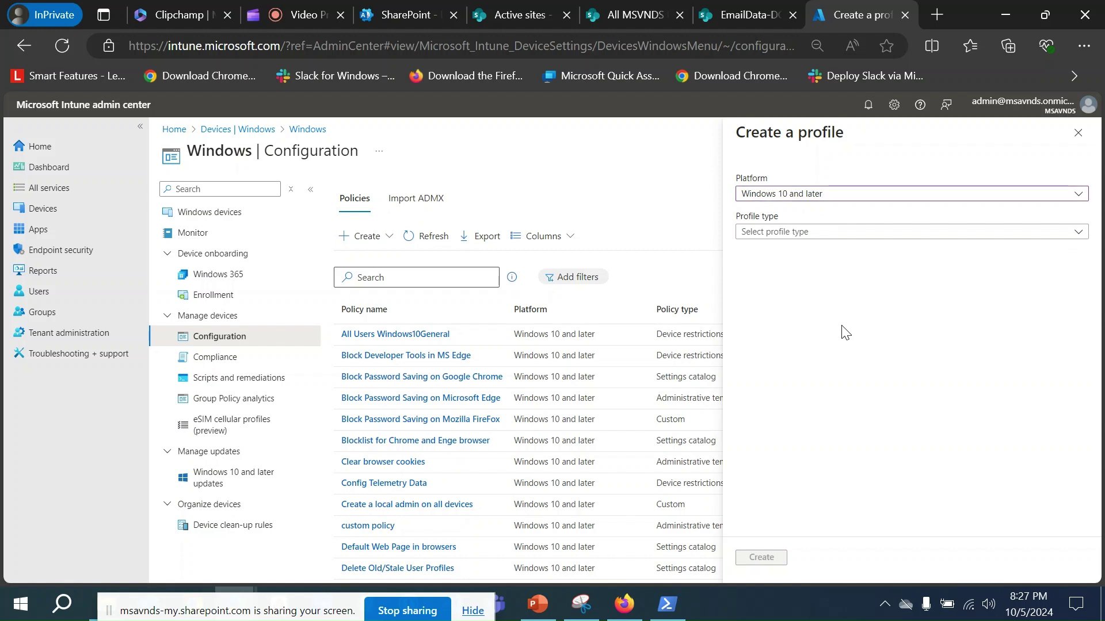
{"action": "left_click", "coordinate": [827, 234]}
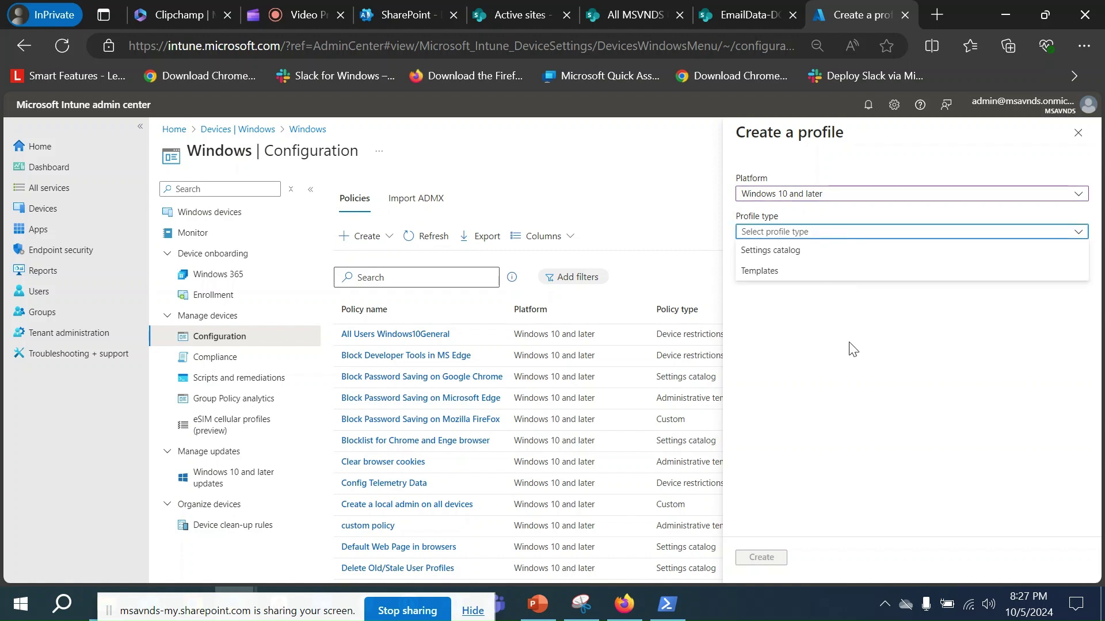
{"action": "left_click", "coordinate": [813, 259]}
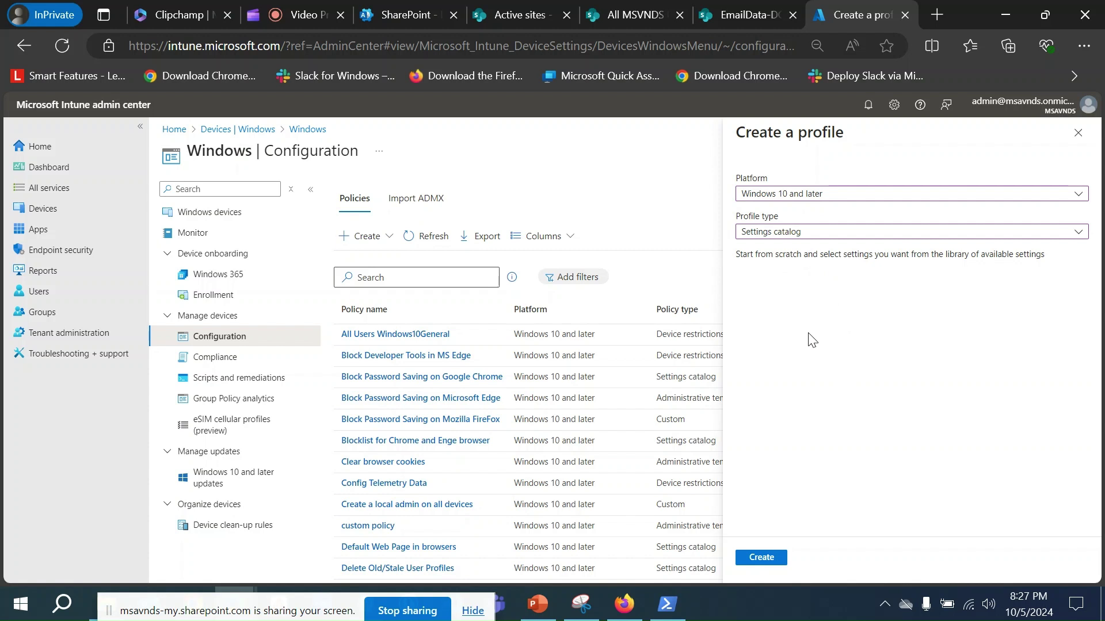
{"action": "left_click", "coordinate": [756, 559]}
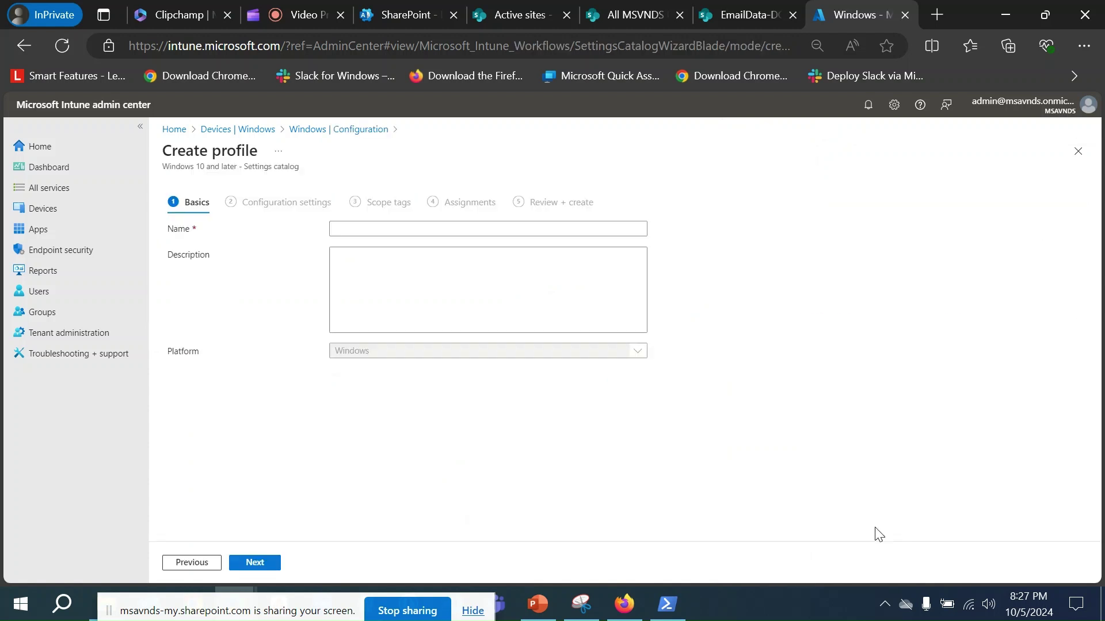
- Enter "Map SharePoint site to the devices" as both profile name and description, and continue to the configuration settings
{"action": "left_click", "coordinate": [402, 234]}
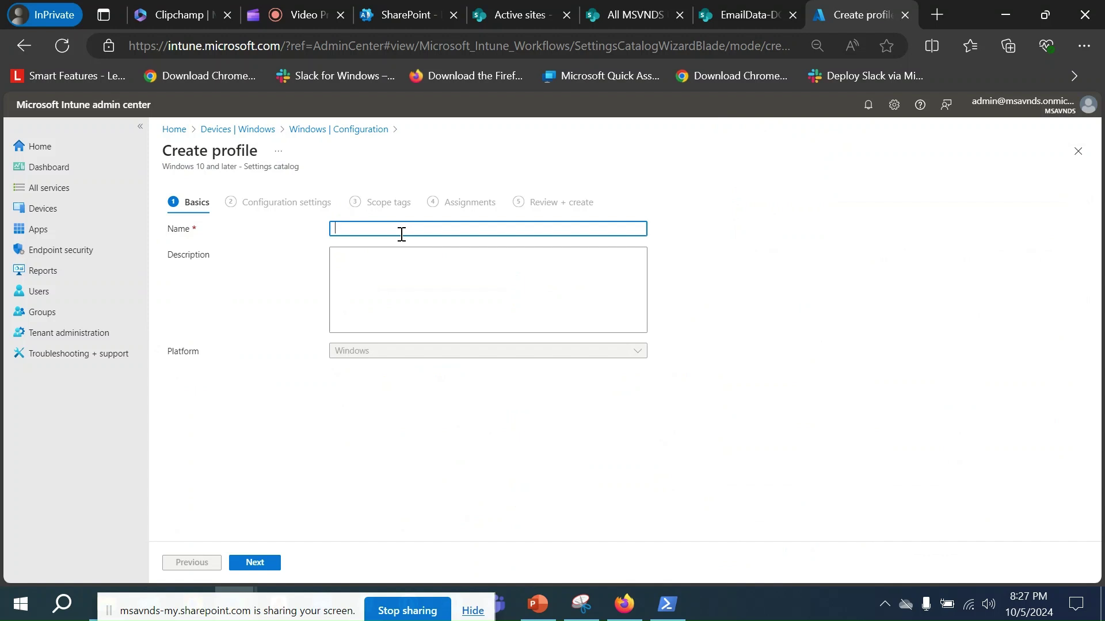
{"action": "type", "text": "Map SharePoint site to the devices"}
{"action": "key", "text": "ctrl+a"}
{"action": "key", "text": "ctrl+c"}
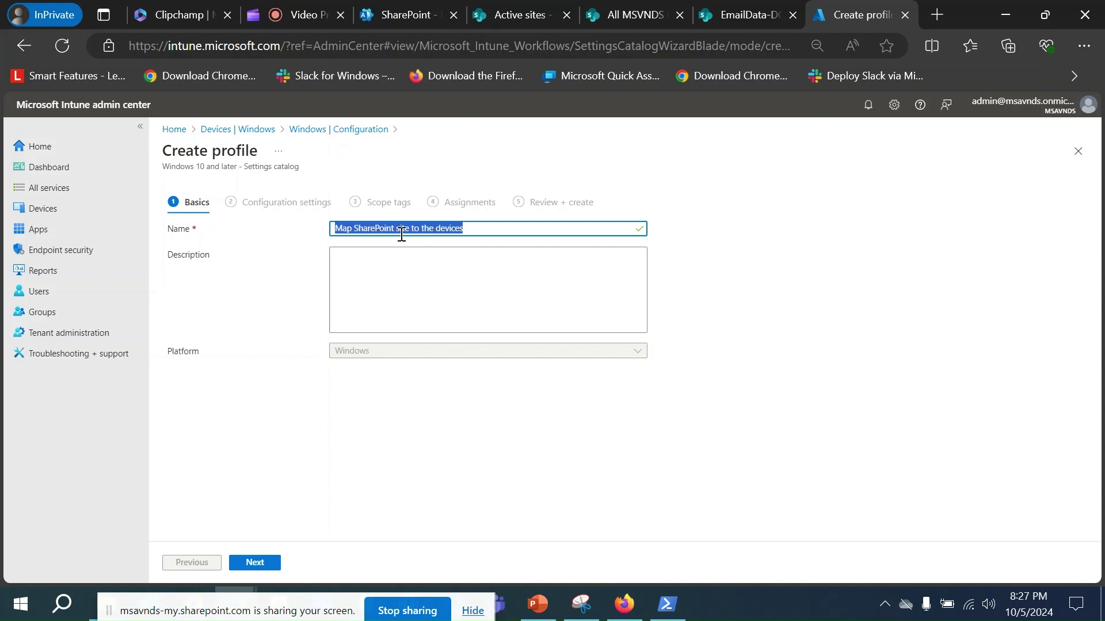
{"action": "key", "text": "Tab"}
{"action": "key", "text": "ctrl+v"}
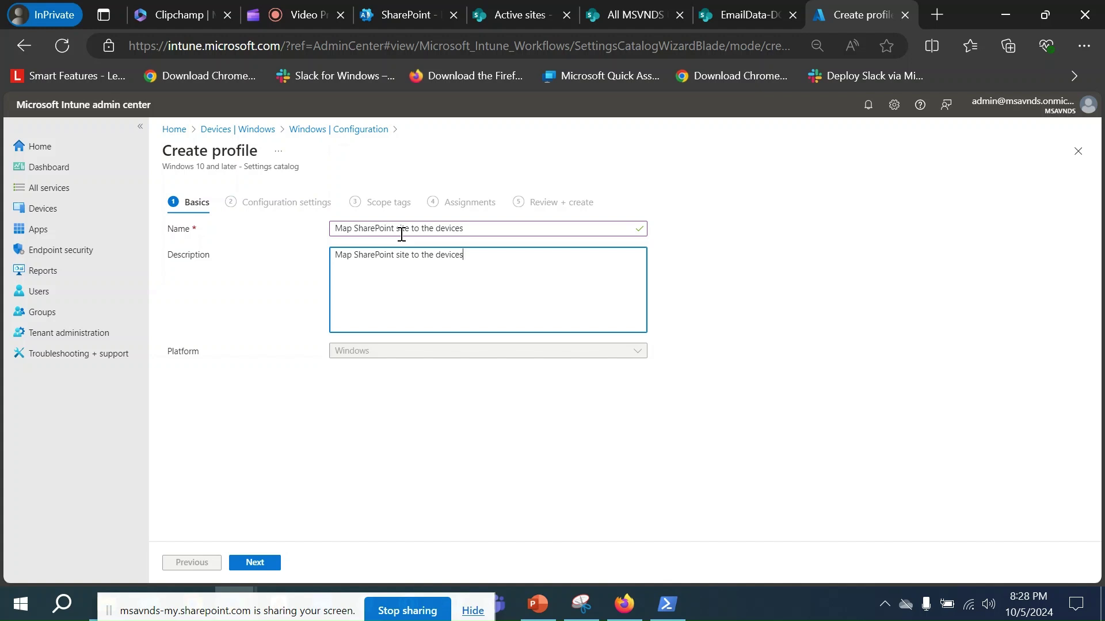
{"action": "left_click", "coordinate": [308, 408]}
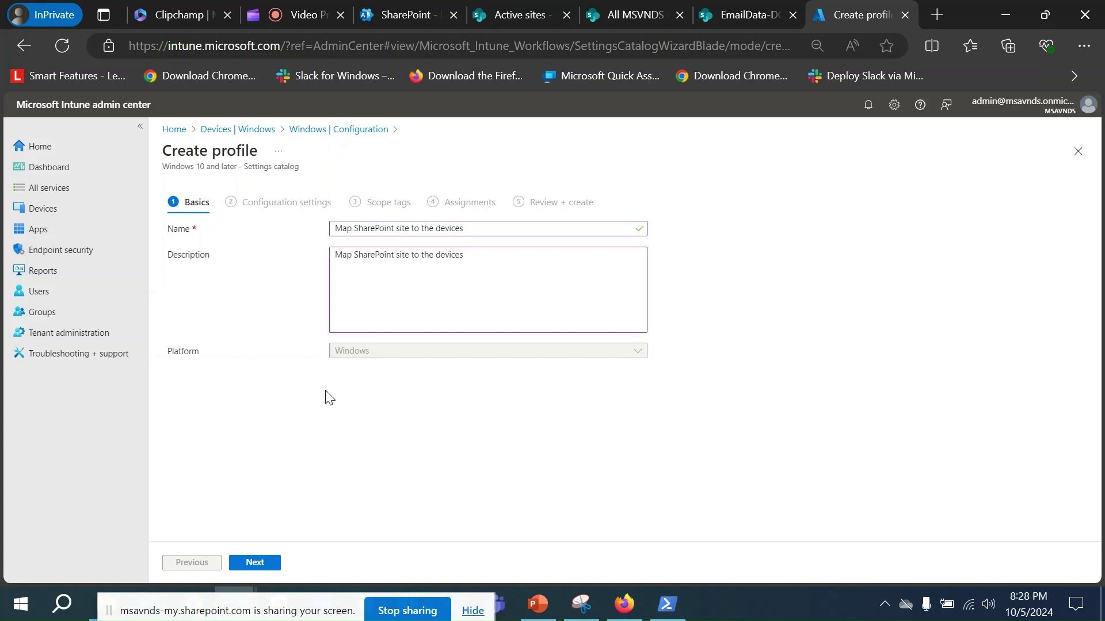
{"action": "left_click", "coordinate": [255, 562]}
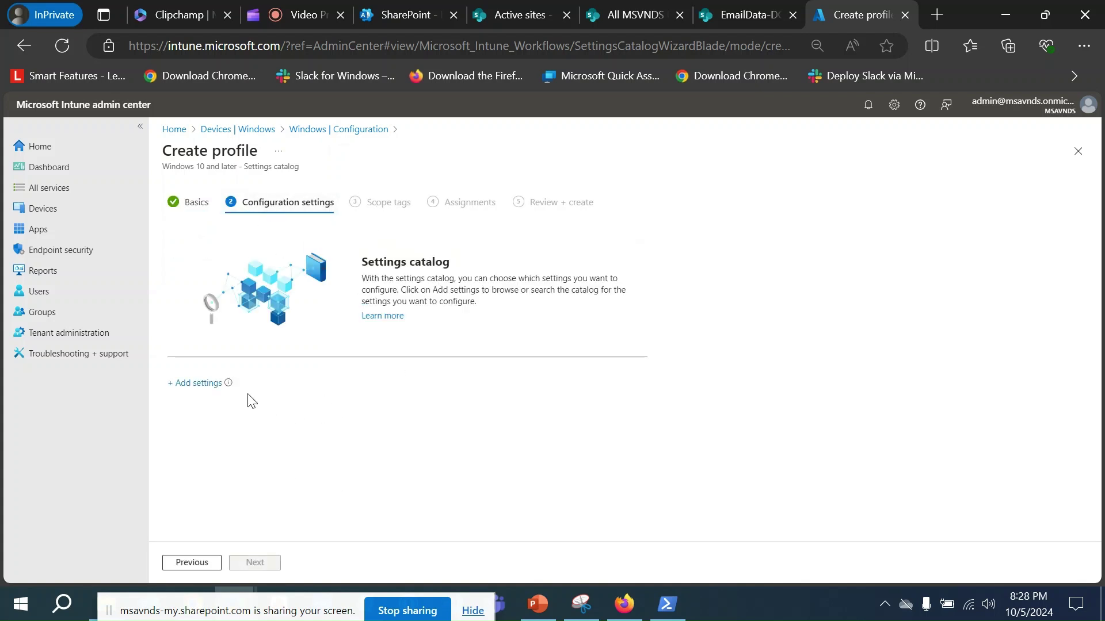
- Add the OneDrive setting "Configure team site libraries to sync automatically (User)" from the settings picker and enable it
{"action": "left_click", "coordinate": [195, 386]}
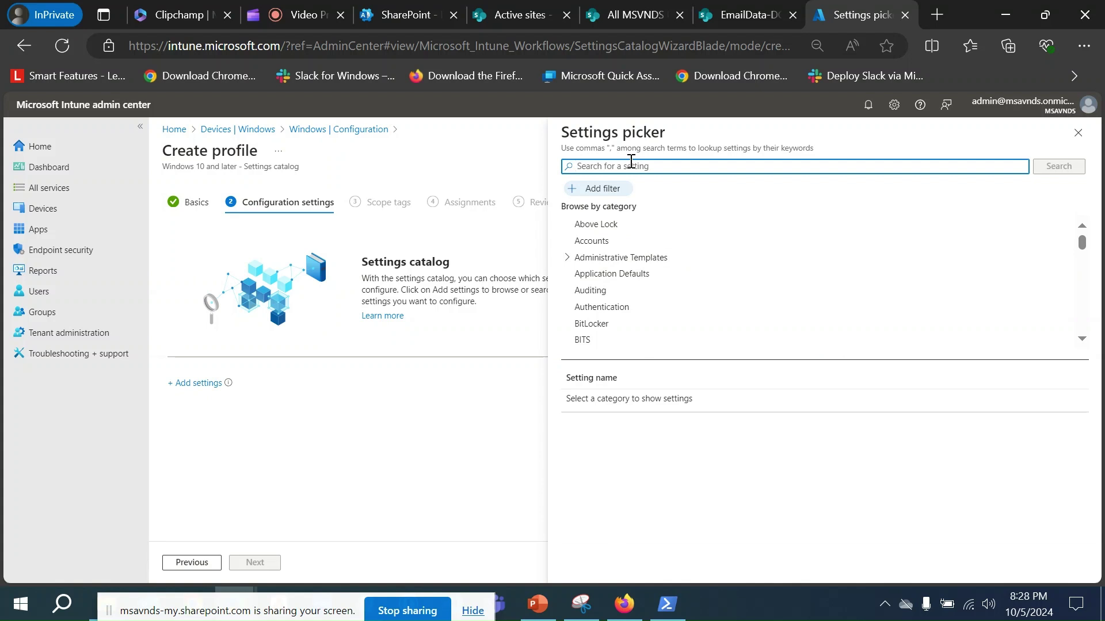
{"action": "type", "text": "OneDrive"}
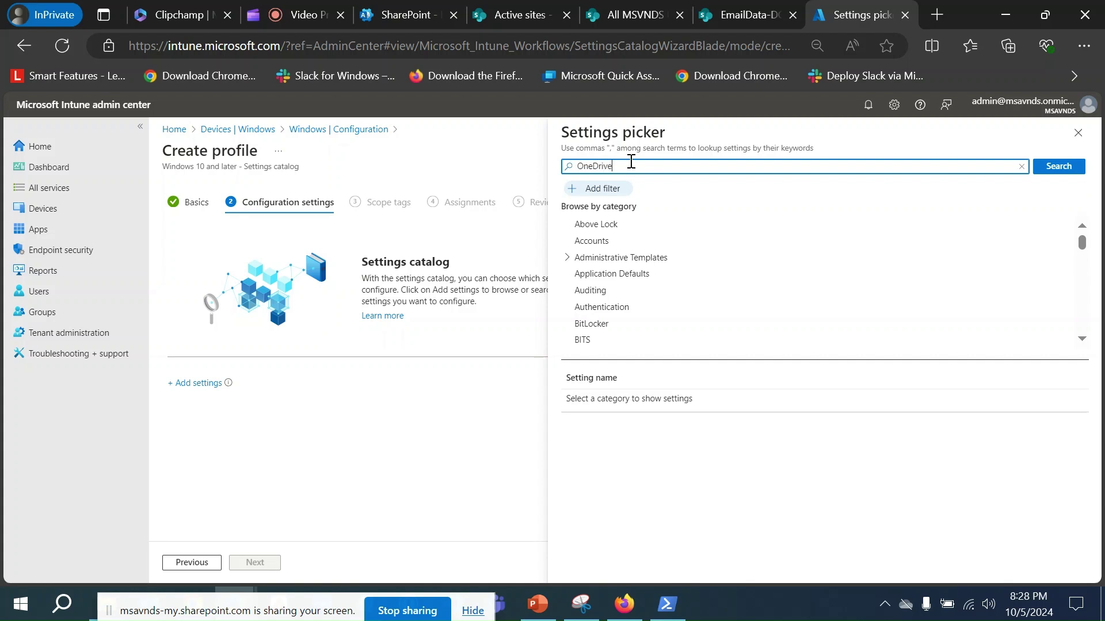
{"action": "key", "text": "Return"}
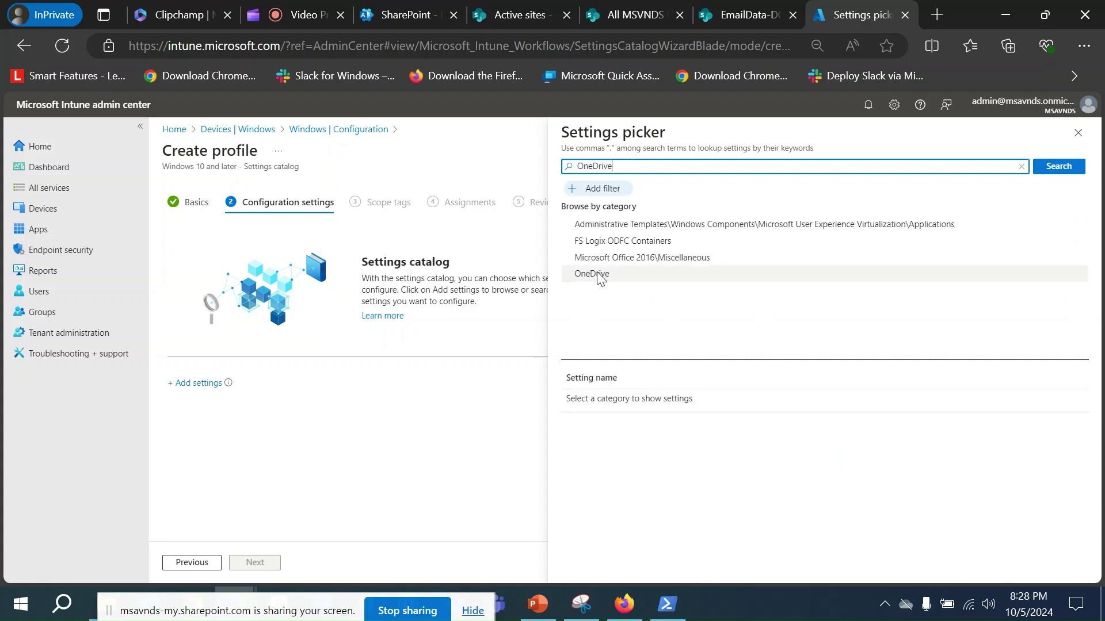
{"action": "left_click", "coordinate": [617, 273]}
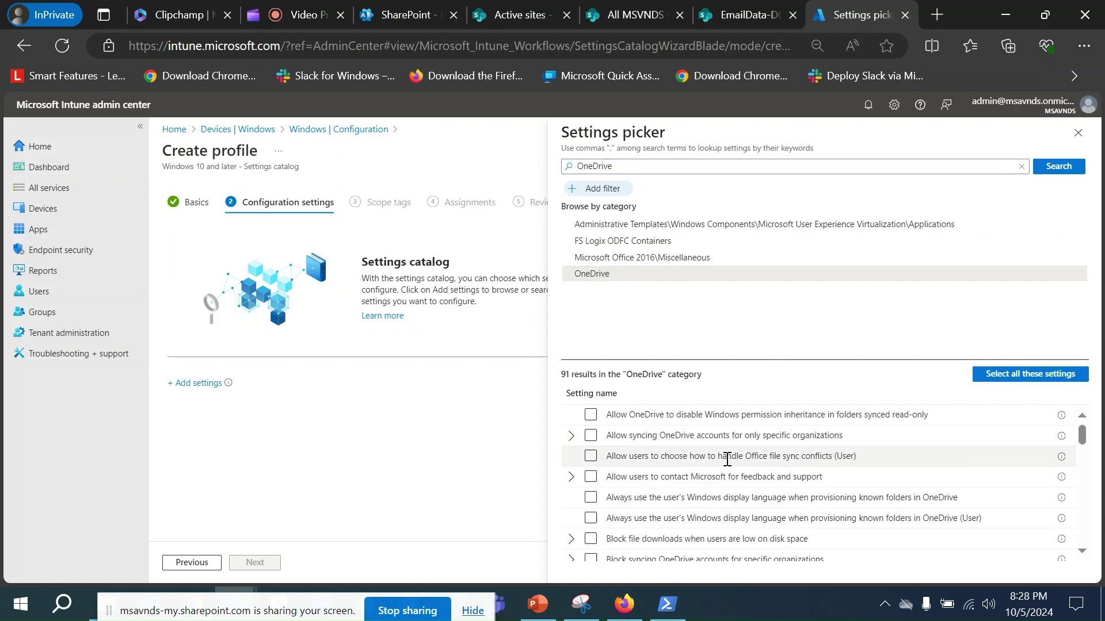
{"action": "scroll", "coordinate": [727, 459], "scroll_direction": "down", "scroll_amount": 2}
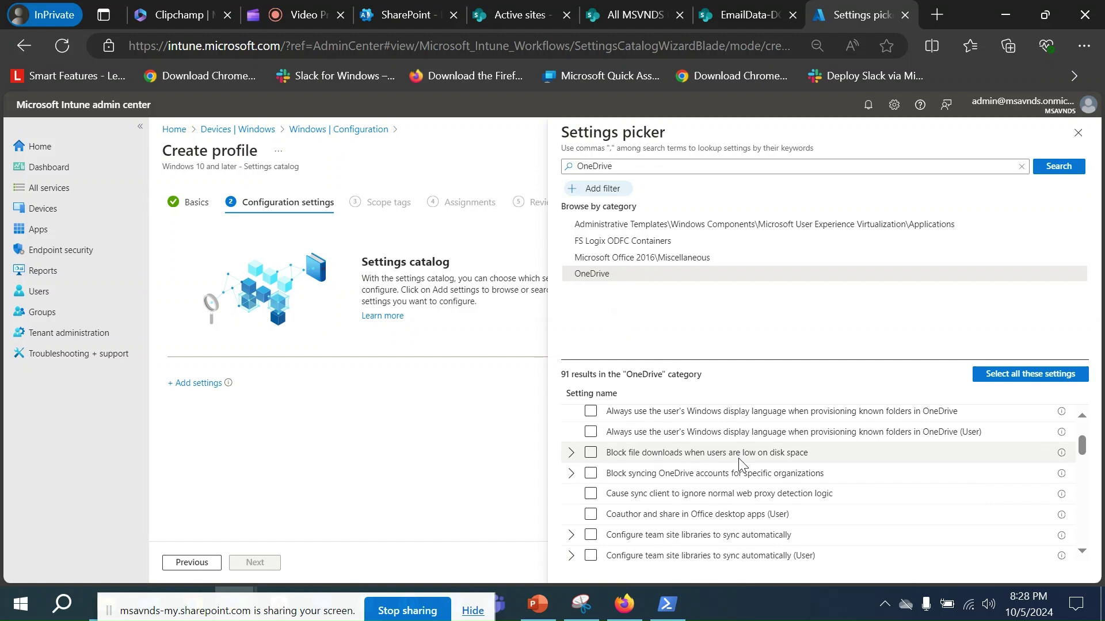
{"action": "scroll", "coordinate": [858, 476], "scroll_direction": "down", "scroll_amount": 2}
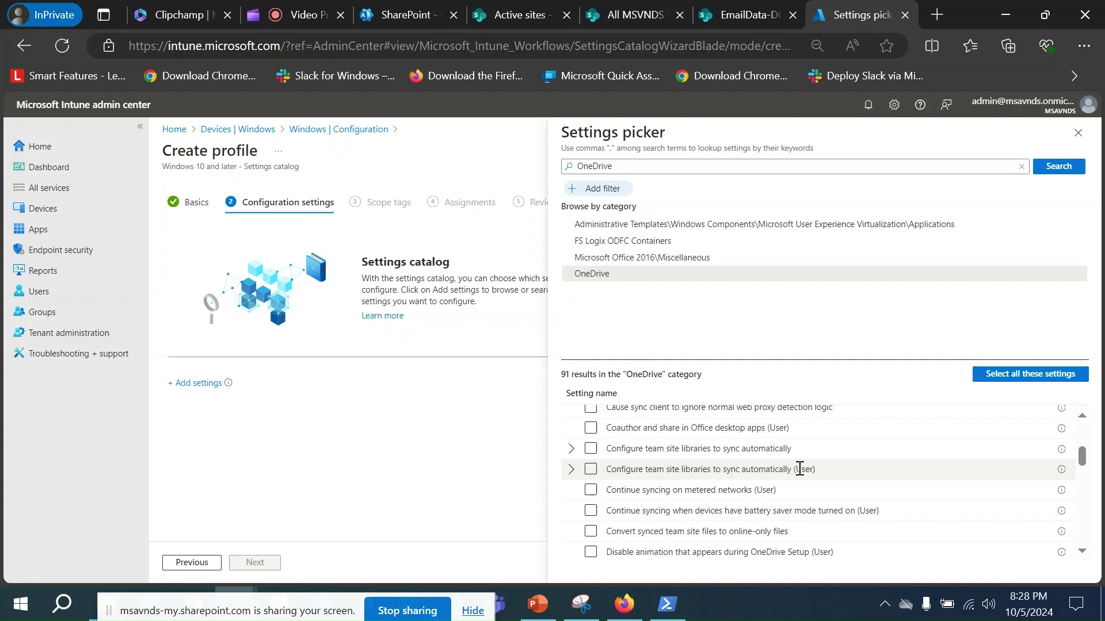
{"action": "left_click", "coordinate": [591, 469]}
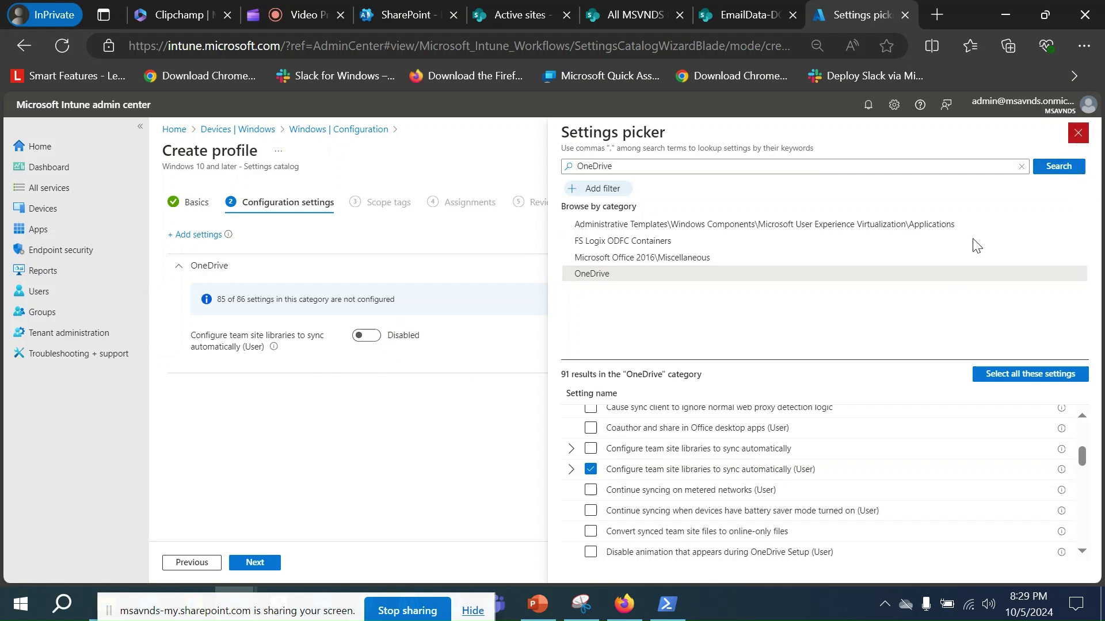
{"action": "left_click", "coordinate": [1078, 134]}
{"action": "left_click", "coordinate": [369, 337]}
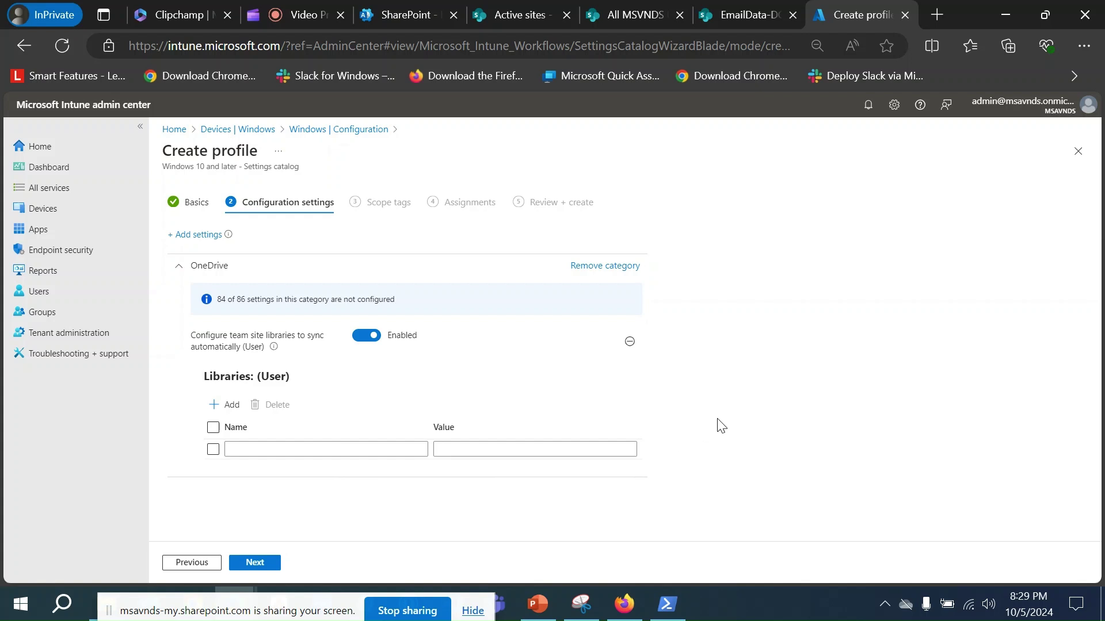
- Check the site's name in SharePoint and name the library entry "All MSVNDS Users site" in the profile
{"action": "left_click", "coordinate": [294, 452]}
{"action": "left_click", "coordinate": [354, 549]}
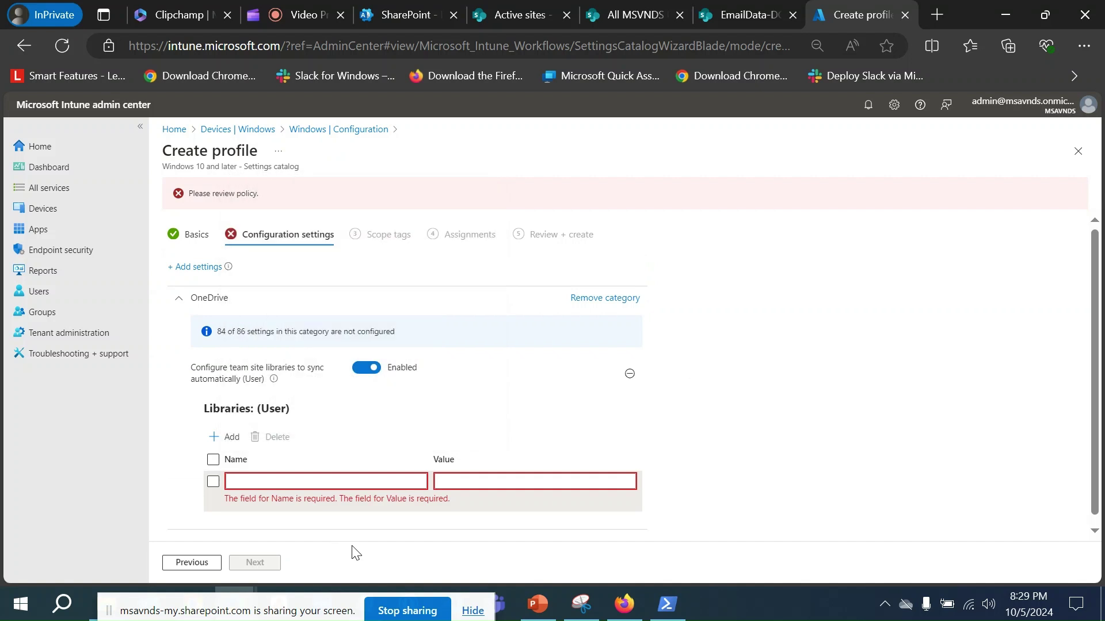
{"action": "left_click", "coordinate": [333, 478]}
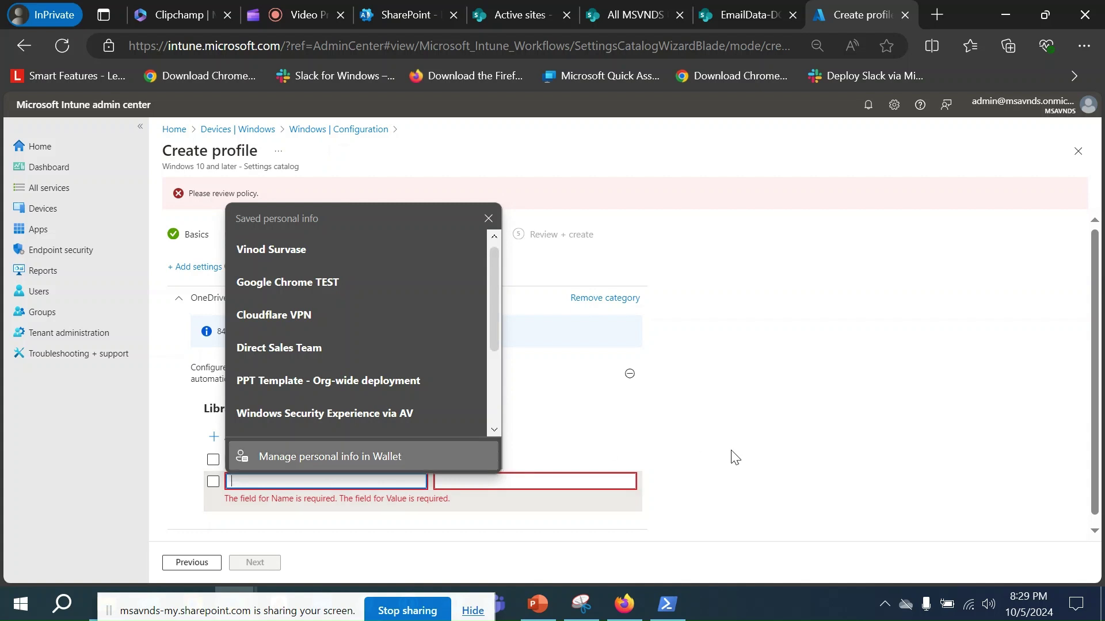
{"action": "left_click", "coordinate": [916, 429]}
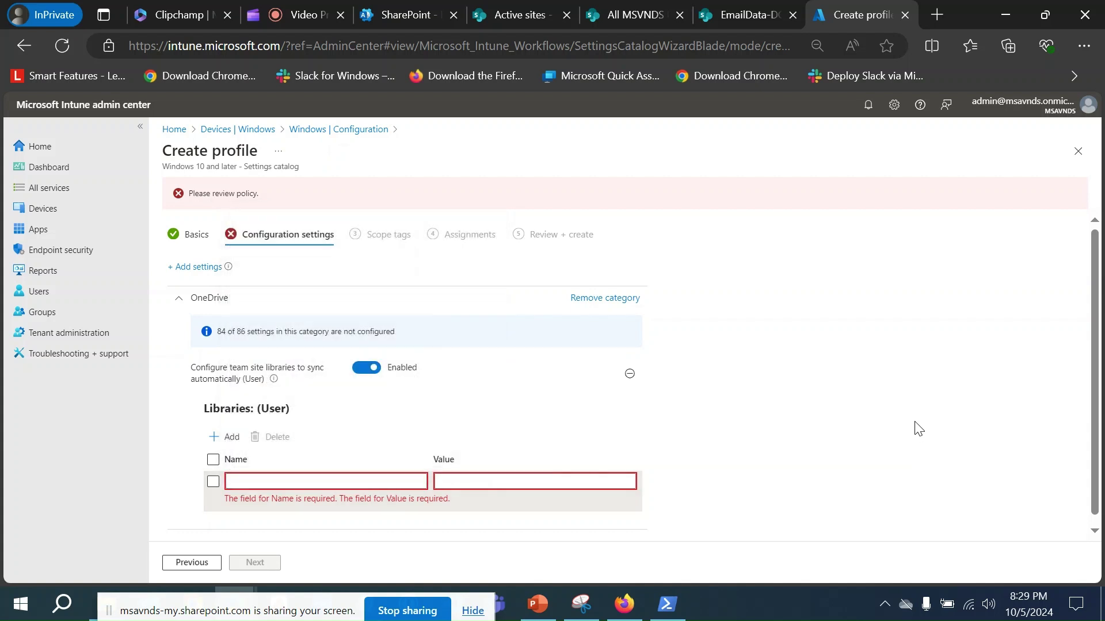
{"action": "left_click", "coordinate": [634, 13]}
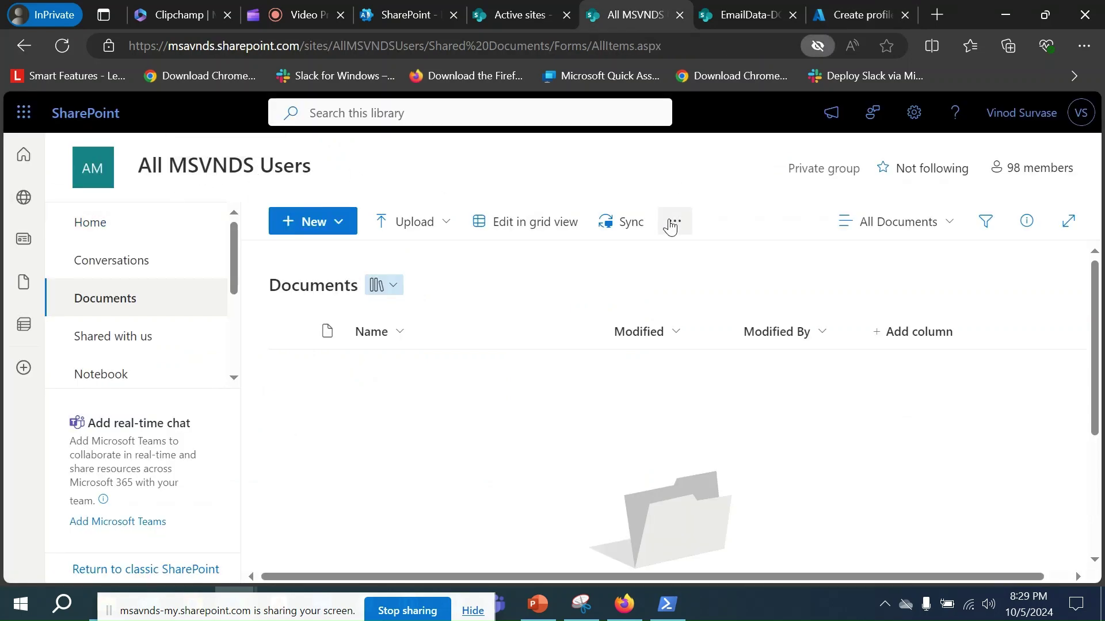
{"action": "left_click", "coordinate": [857, 14]}
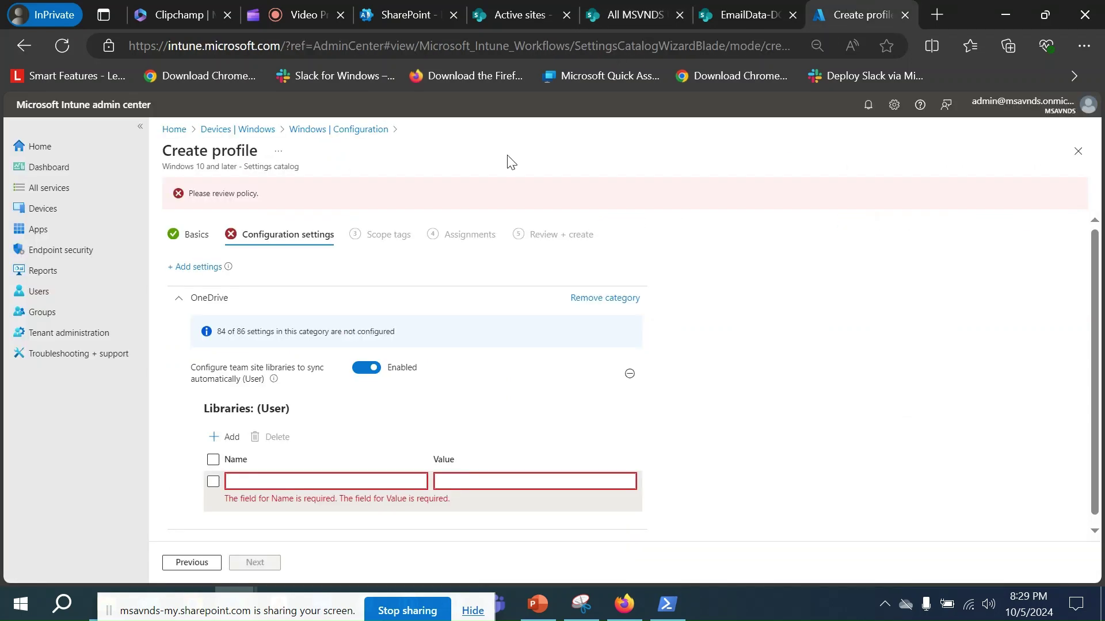
{"action": "left_click", "coordinate": [320, 475]}
{"action": "type", "text": "All MSVNDS Users site"}
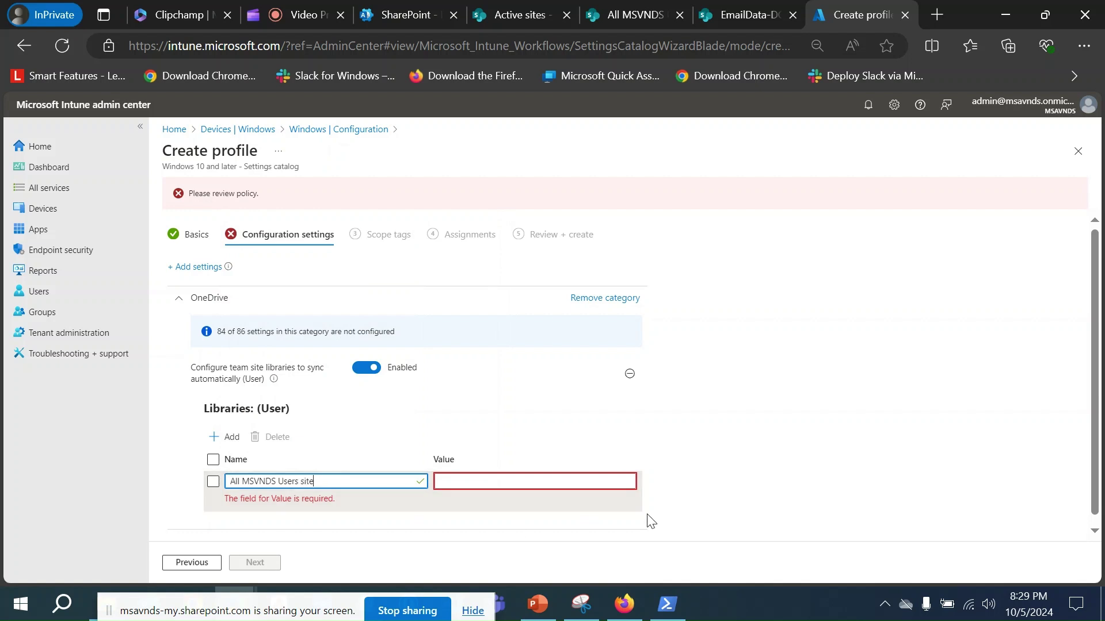
{"action": "left_click", "coordinate": [775, 481]}
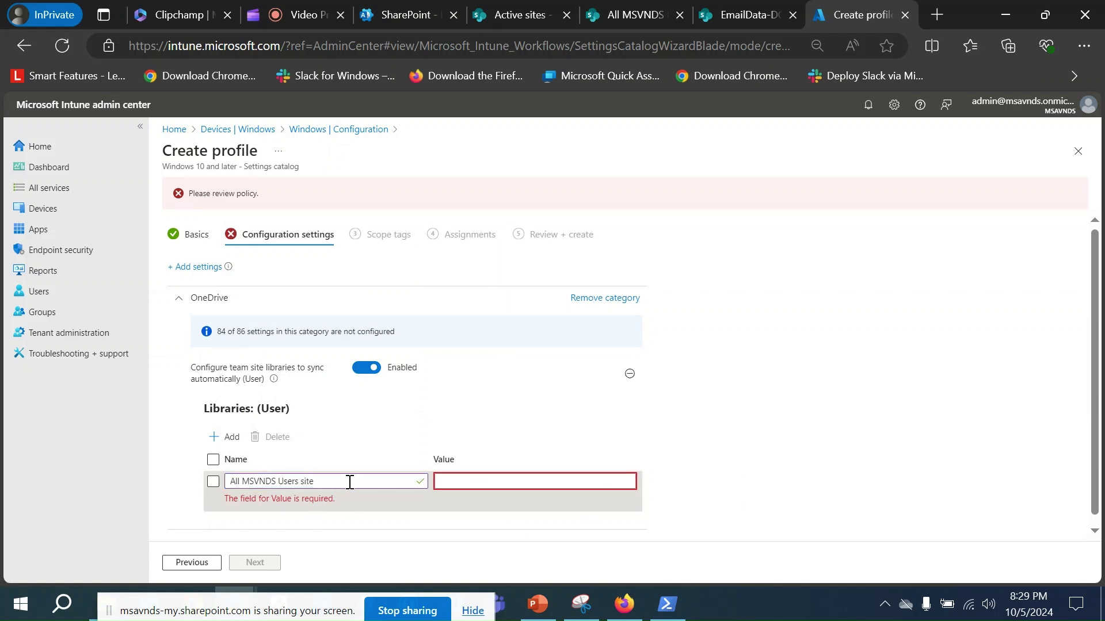
{"action": "left_click", "coordinate": [481, 482]}
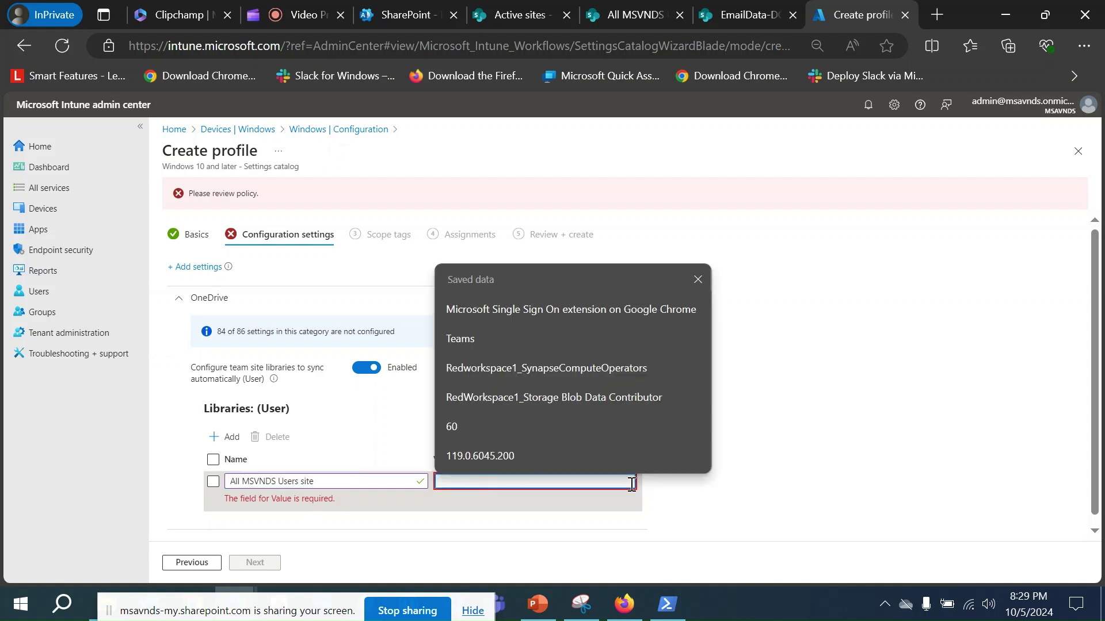
{"action": "left_click", "coordinate": [832, 458]}
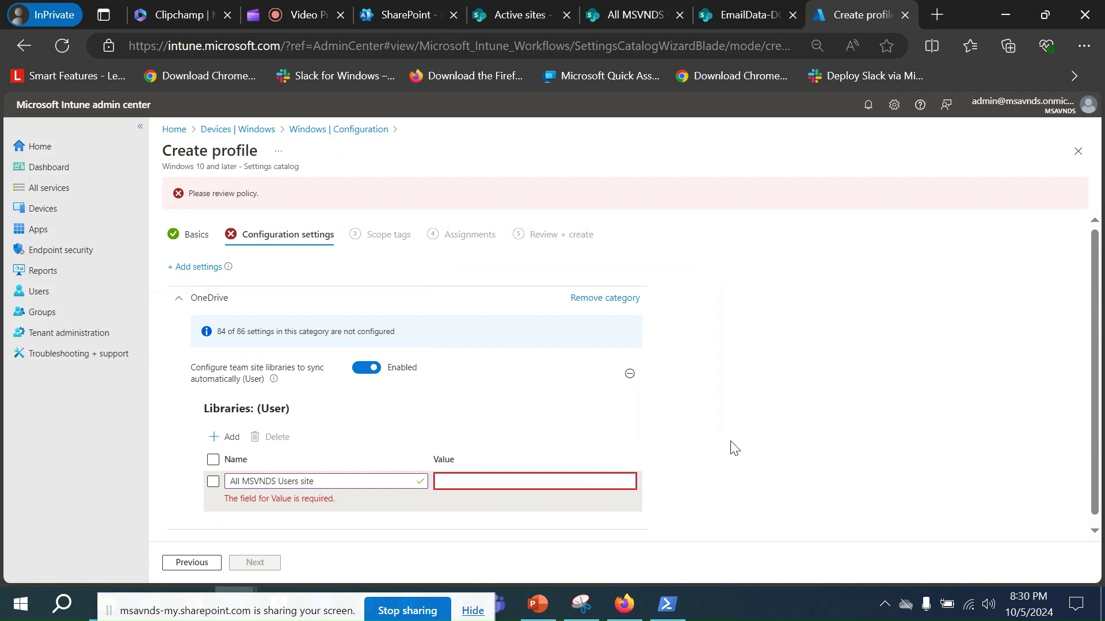
{"action": "left_click_drag", "start_coordinate": [341, 602], "coordinate": [998, 610]}
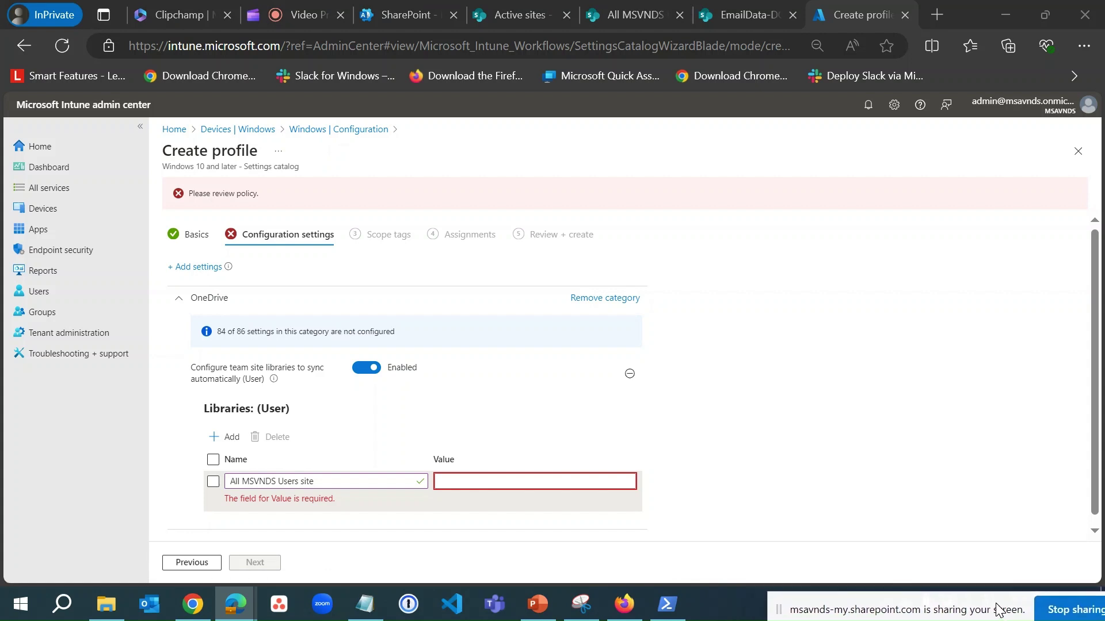
{"action": "left_click", "coordinate": [783, 430]}
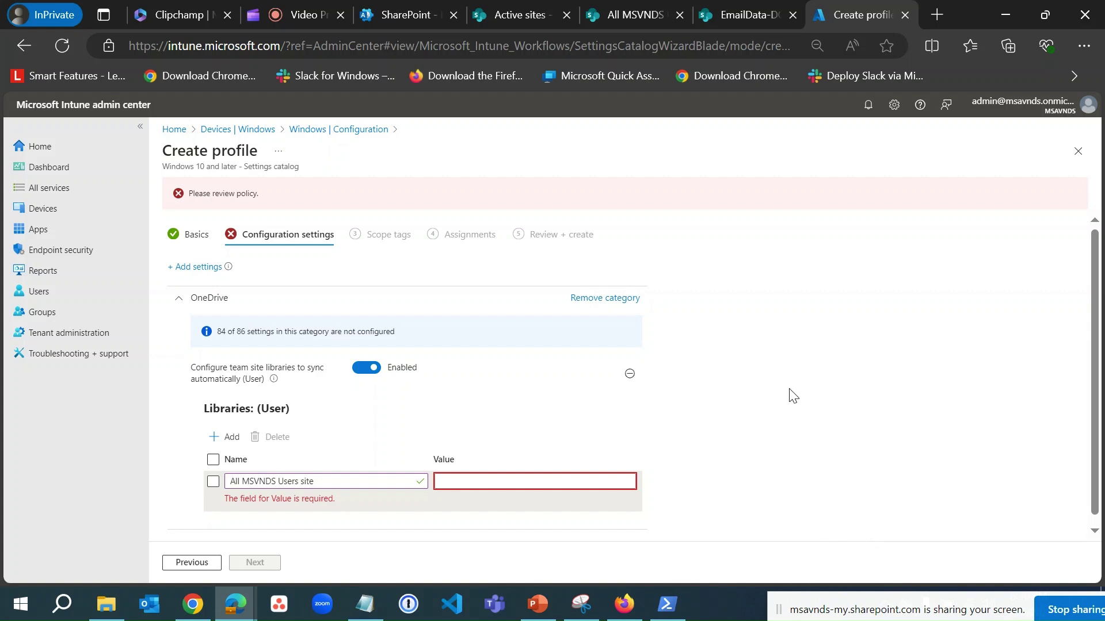
- Create a Word document in the Documents library of the All MSVNDS Users SharePoint site and close it
{"action": "left_click", "coordinate": [616, 15]}
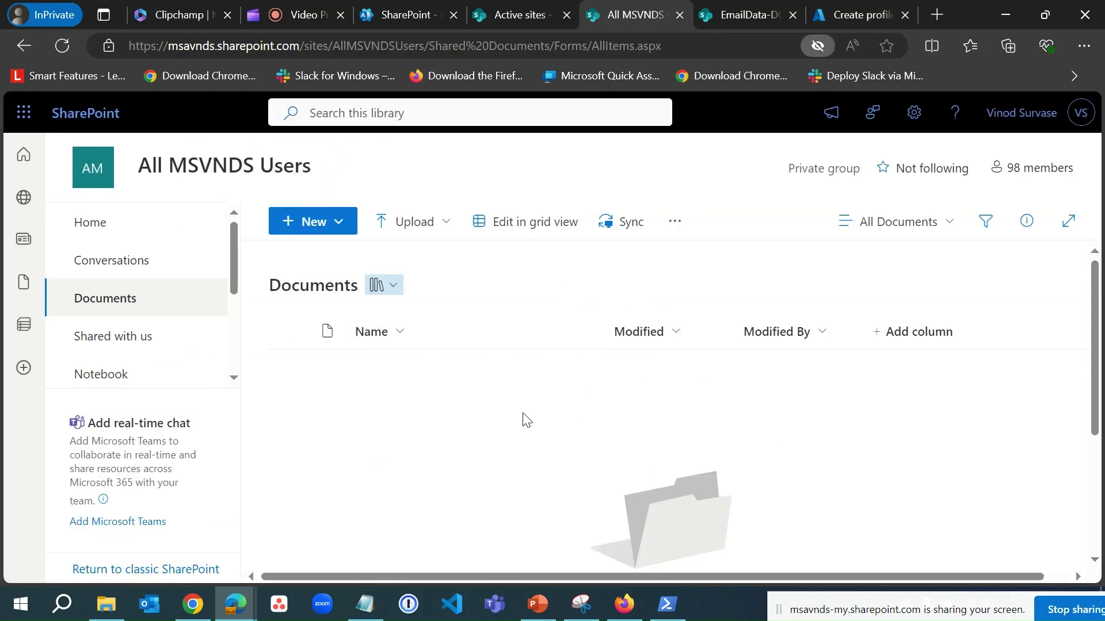
{"action": "left_click", "coordinate": [342, 223]}
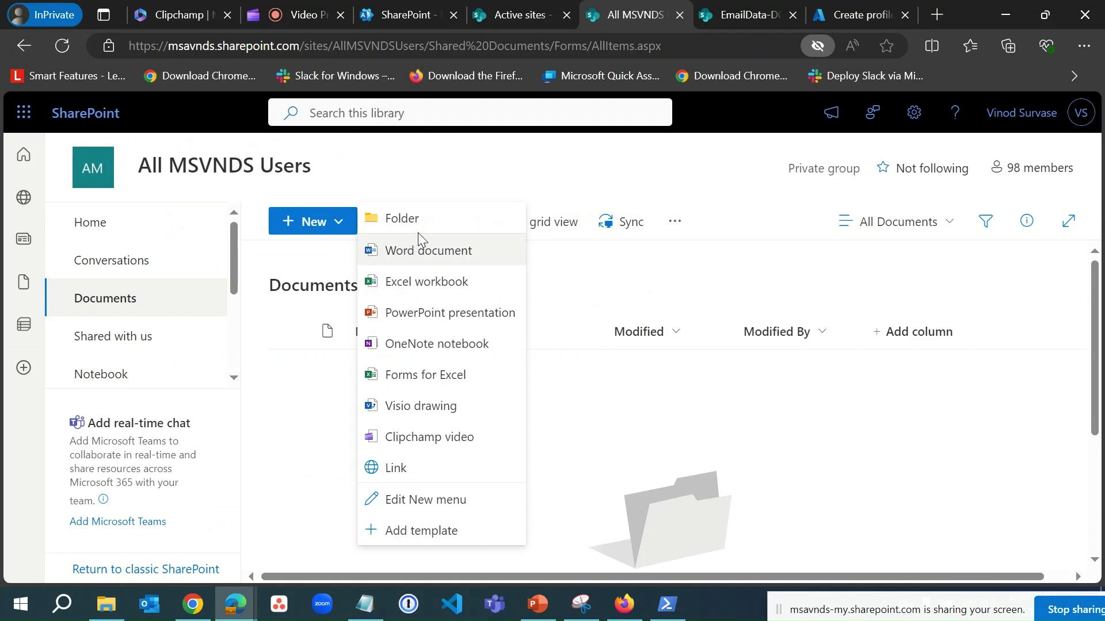
{"action": "left_click", "coordinate": [423, 258]}
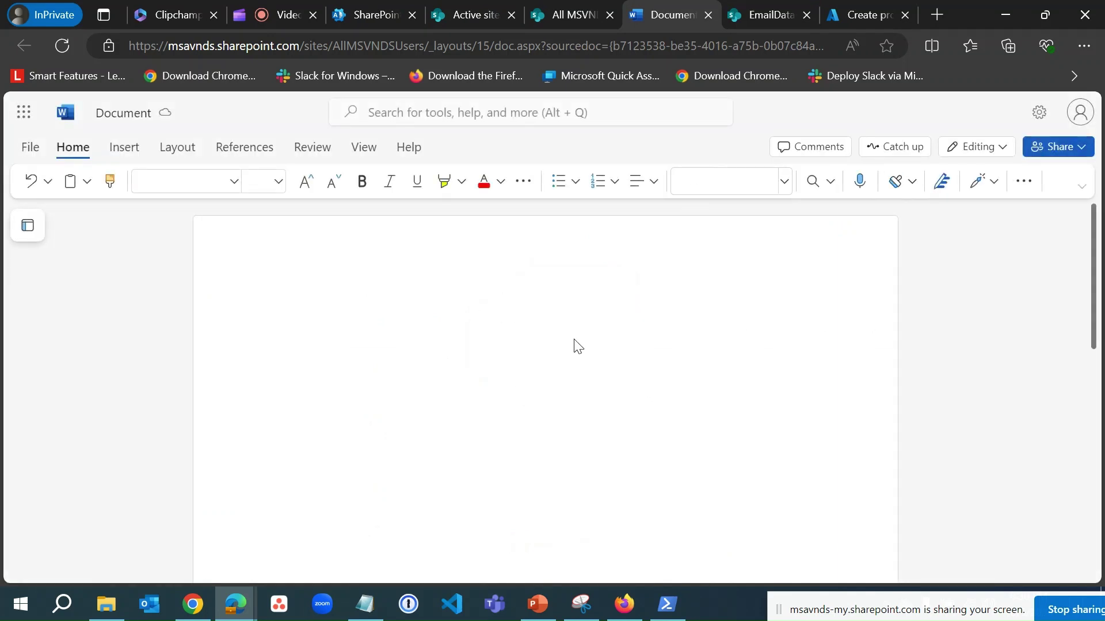
{"action": "left_click", "coordinate": [708, 15]}
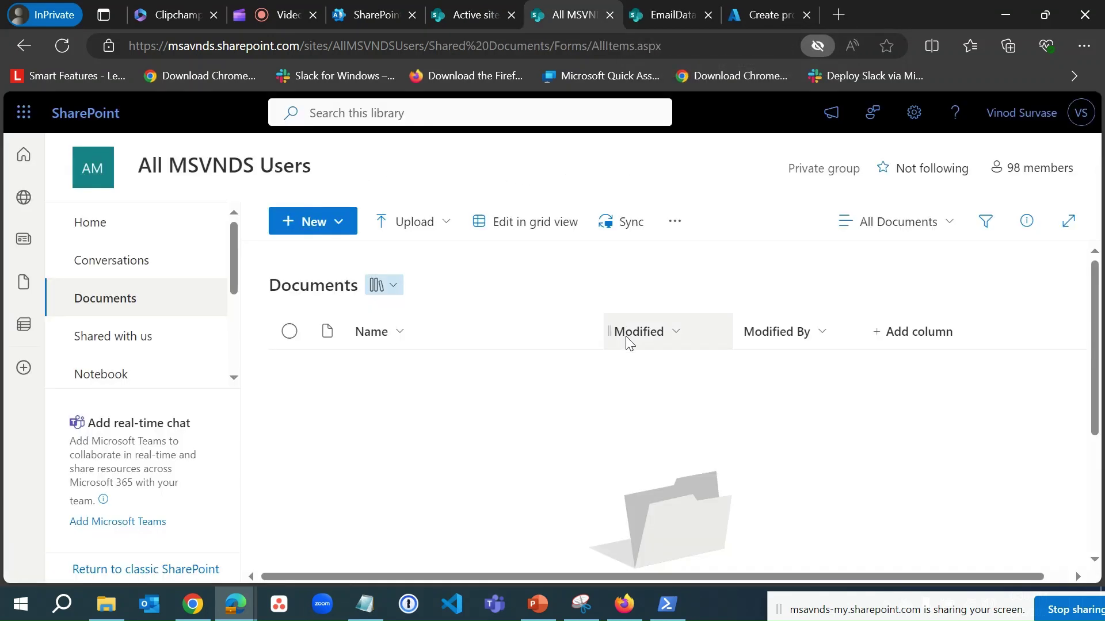
- Create a folder named "Test 1" in the Documents library
{"action": "left_click", "coordinate": [344, 223]}
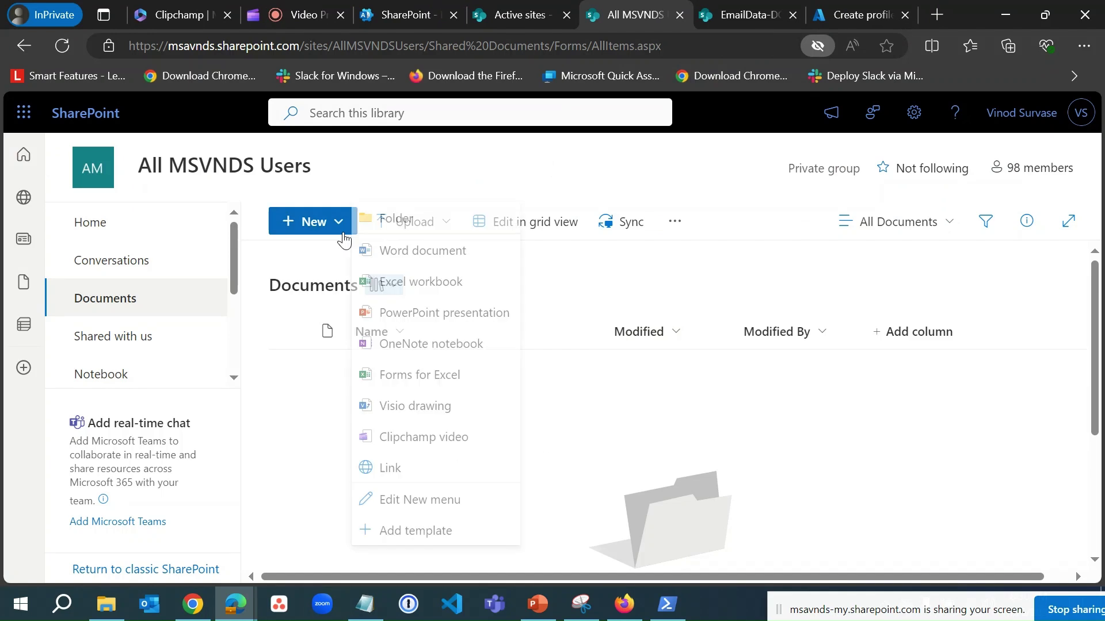
{"action": "left_click", "coordinate": [382, 222]}
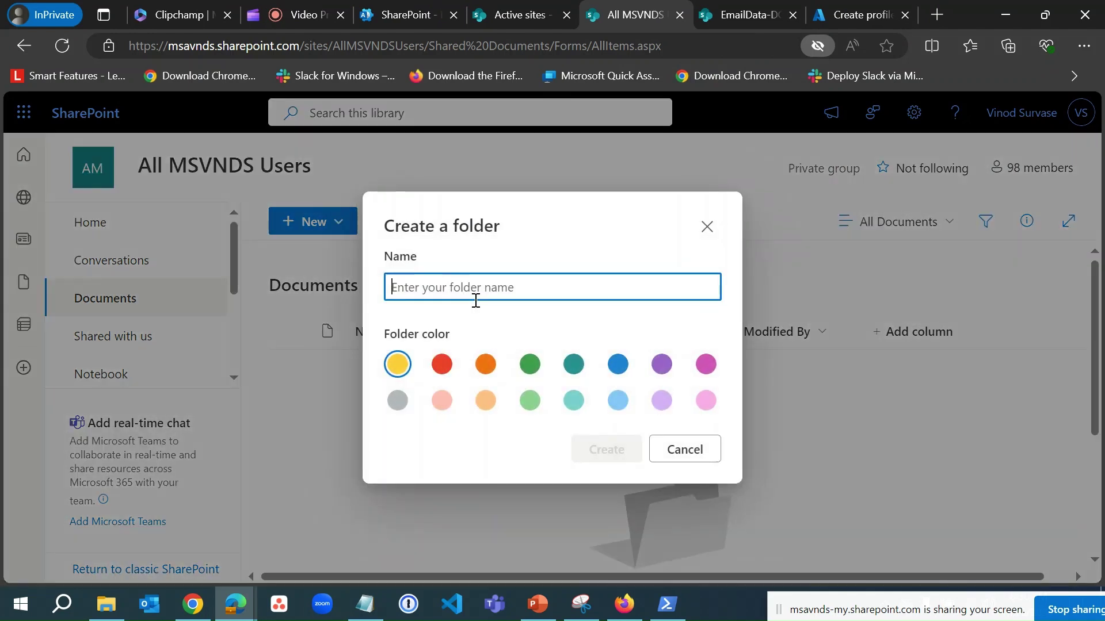
{"action": "type", "text": "Test 1"}
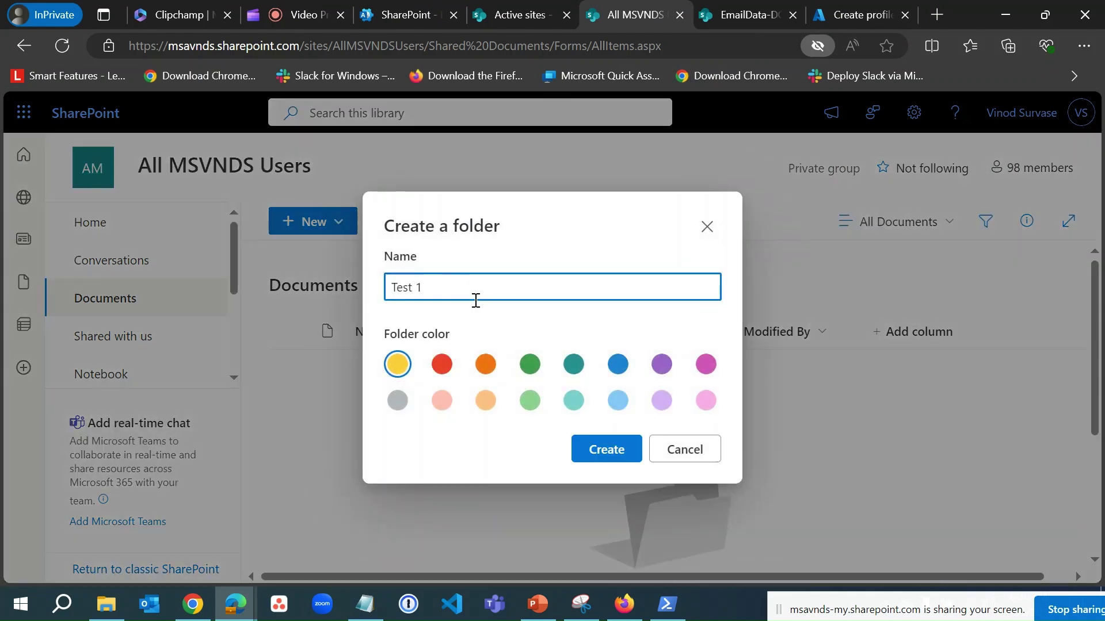
{"action": "left_click", "coordinate": [604, 454]}
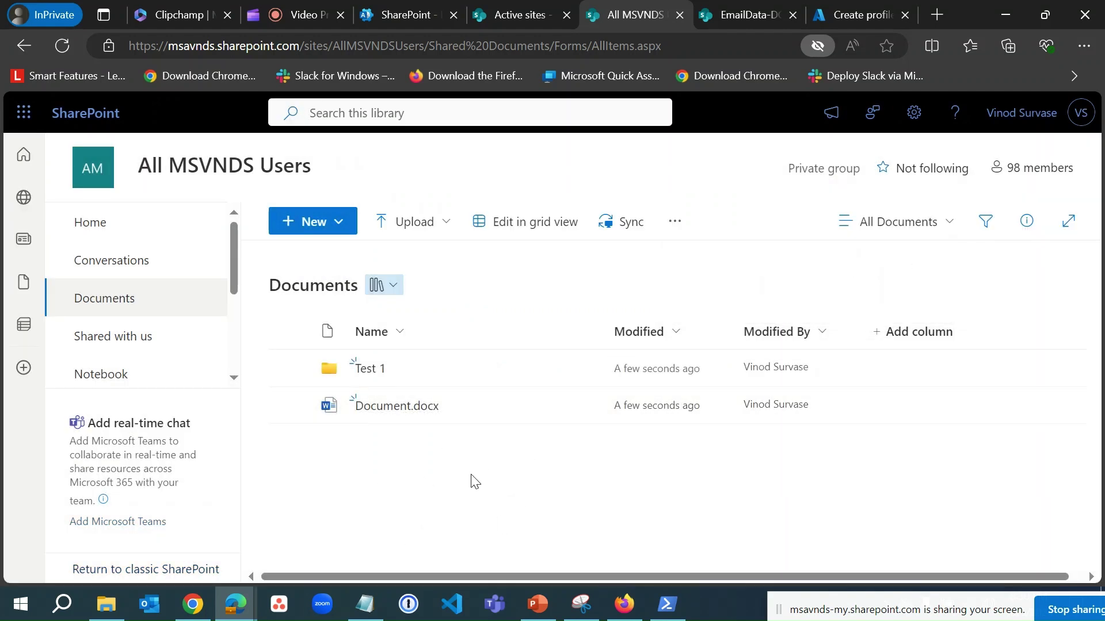
- Start syncing the Documents library, decline opening OneDrive, copy the library ID and close the sync message
{"action": "left_click", "coordinate": [621, 229]}
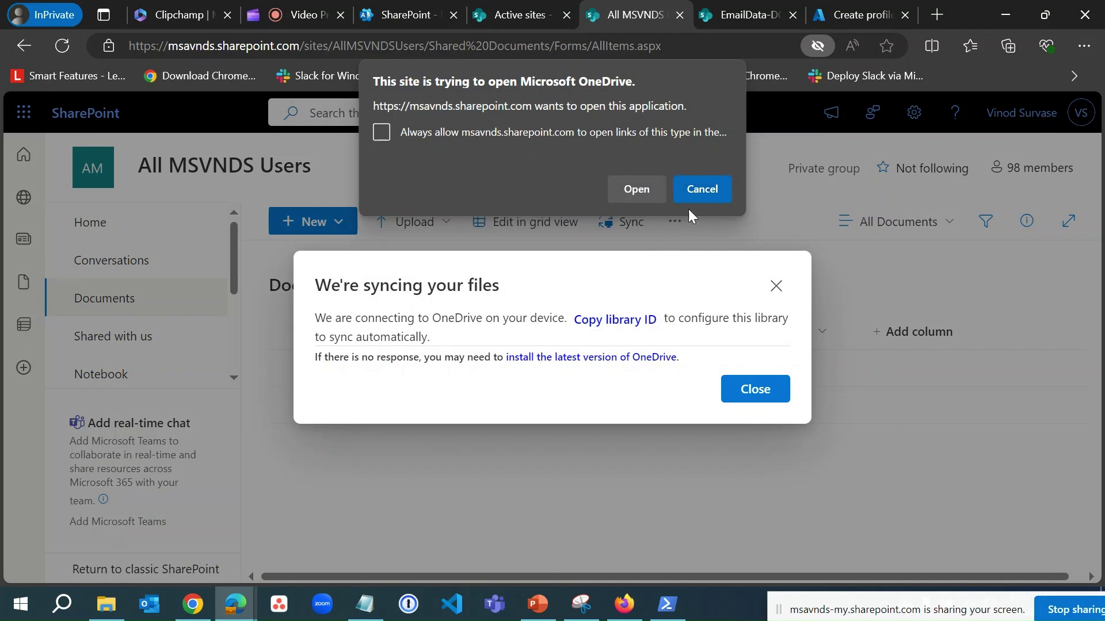
{"action": "left_click", "coordinate": [701, 195]}
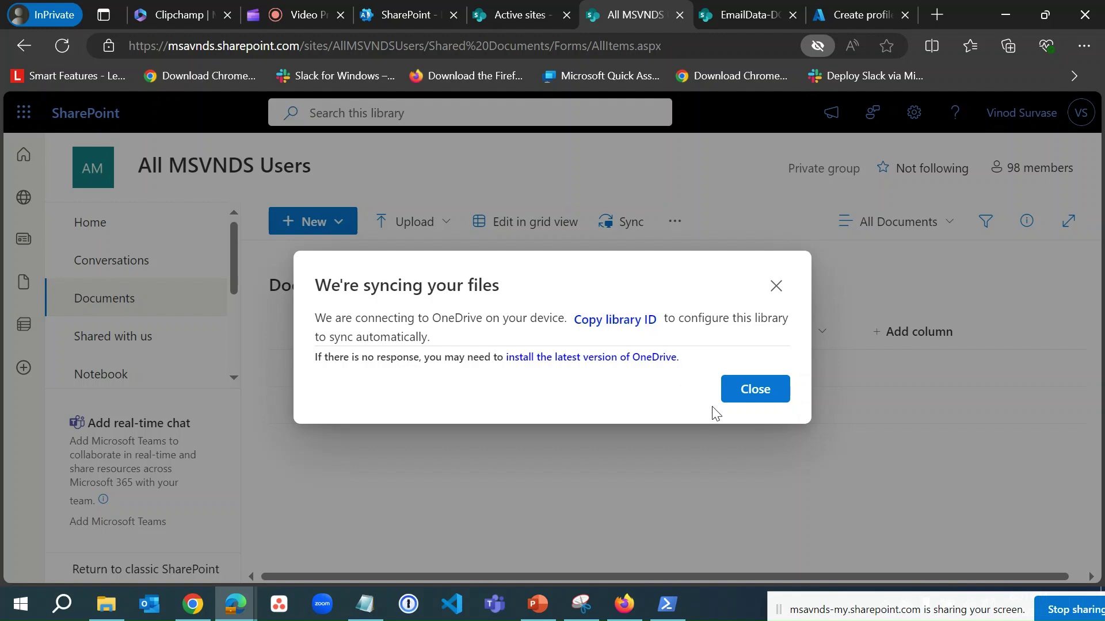
{"action": "left_click", "coordinate": [744, 396]}
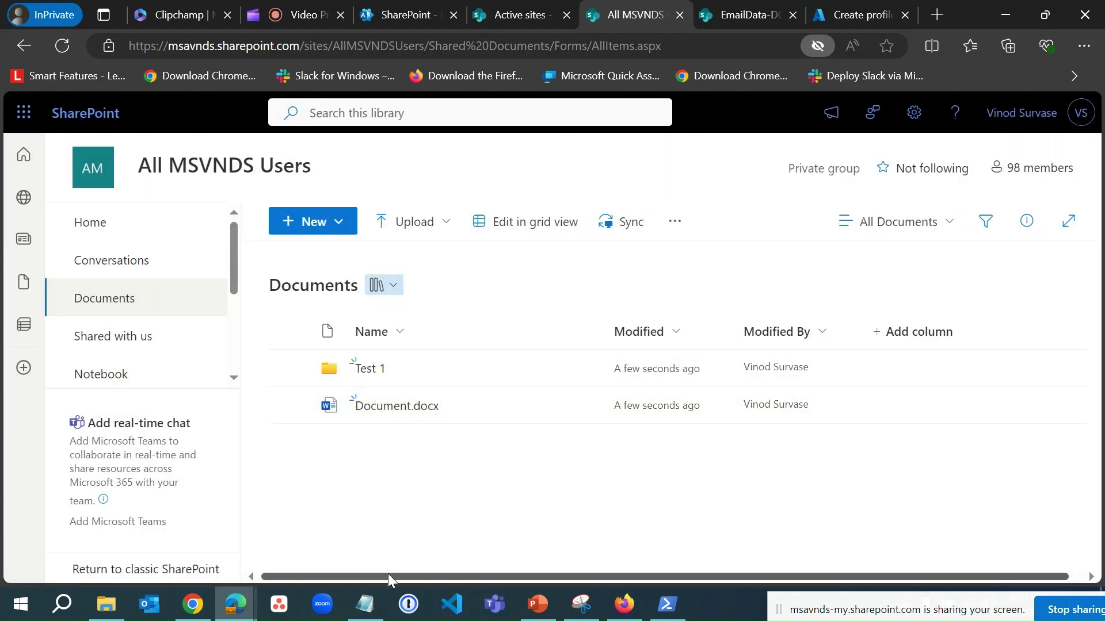
- Switch to Notepad and paste the copied library ID on a new line below the existing notes
{"action": "left_click", "coordinate": [365, 604]}
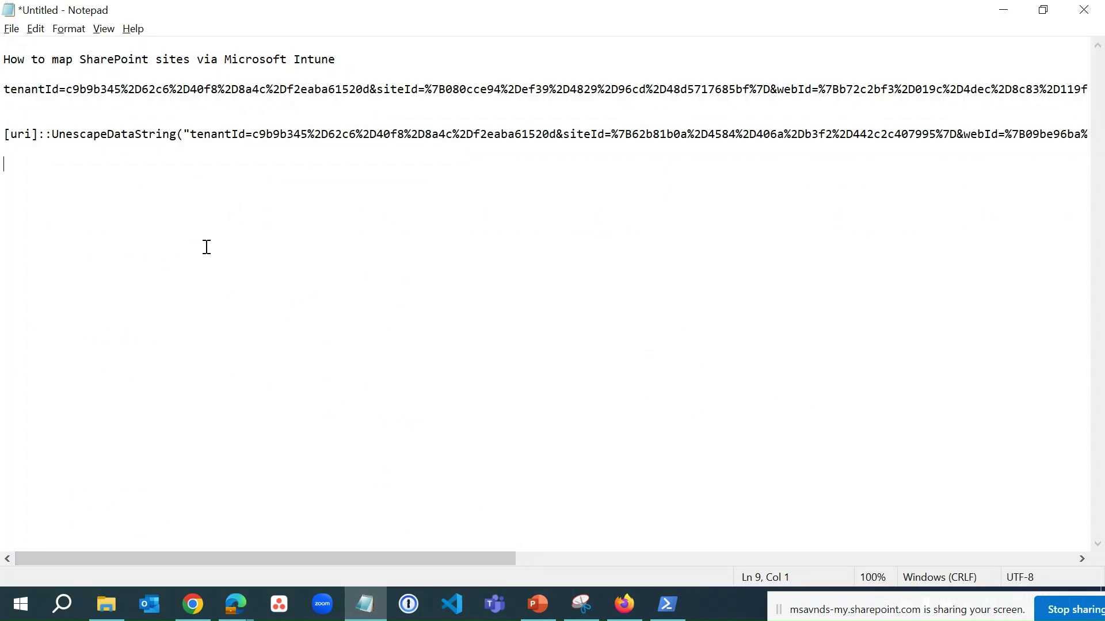
{"action": "key", "text": "Return"}
{"action": "key", "text": "Return"}
{"action": "key", "text": "ctrl+v"}
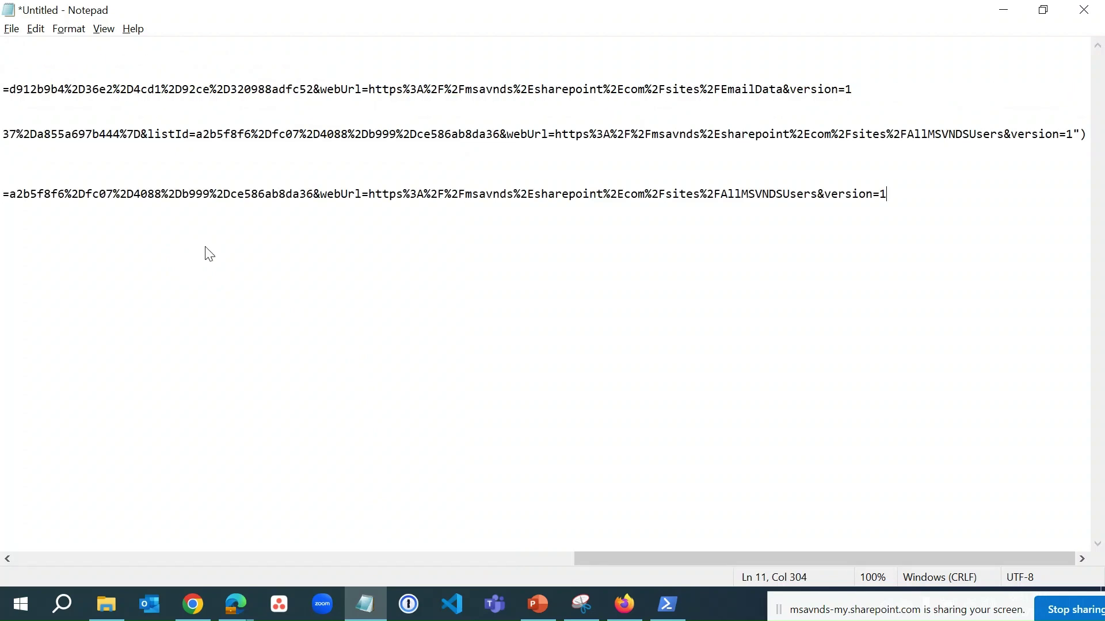
{"action": "key", "text": "Return"}
{"action": "key", "text": "Return"}
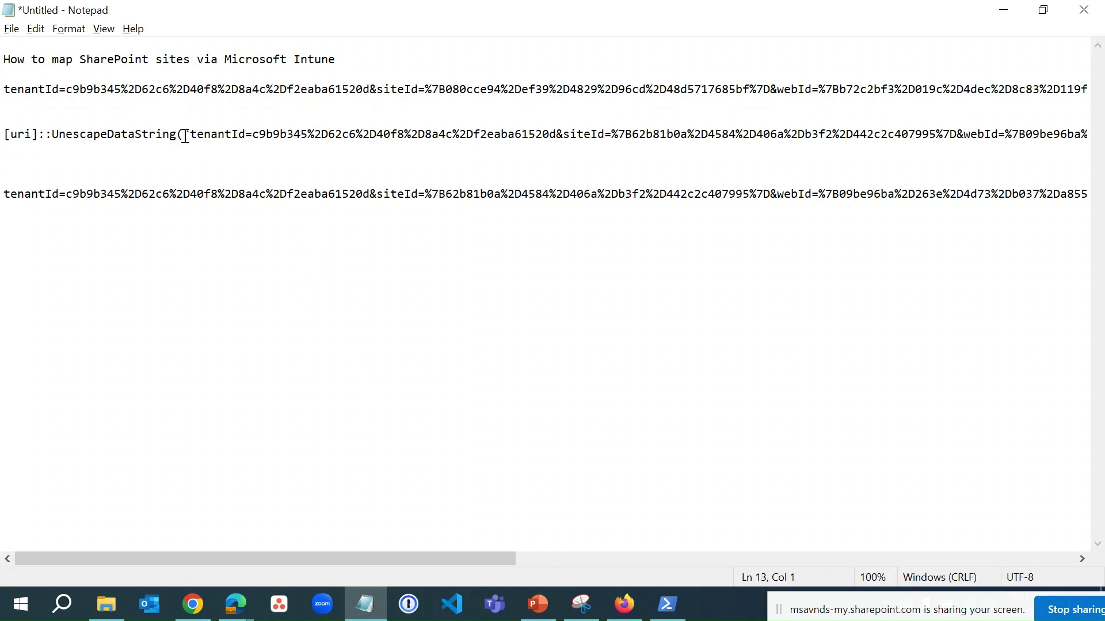
- Replace the text between the quotes of the [uri]::UnescapeDataString command with the newly pasted library ID
{"action": "left_click_drag", "start_coordinate": [193, 132], "coordinate": [1074, 133]}
{"action": "key", "text": "ctrl+x"}
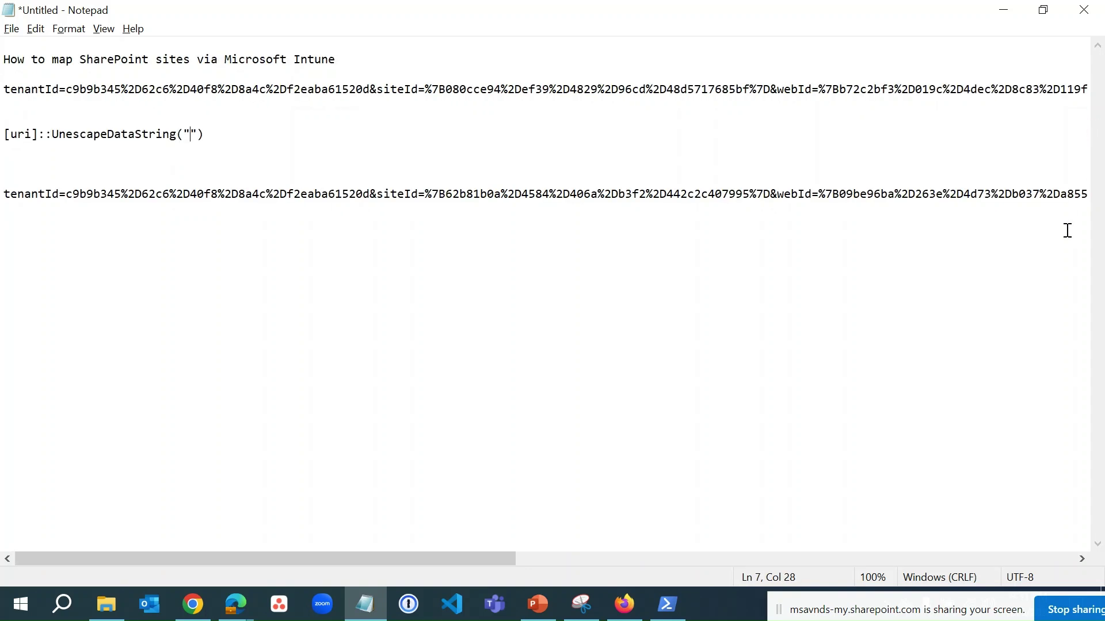
{"action": "left_click", "coordinate": [5, 195]}
{"action": "key", "text": "shift+End"}
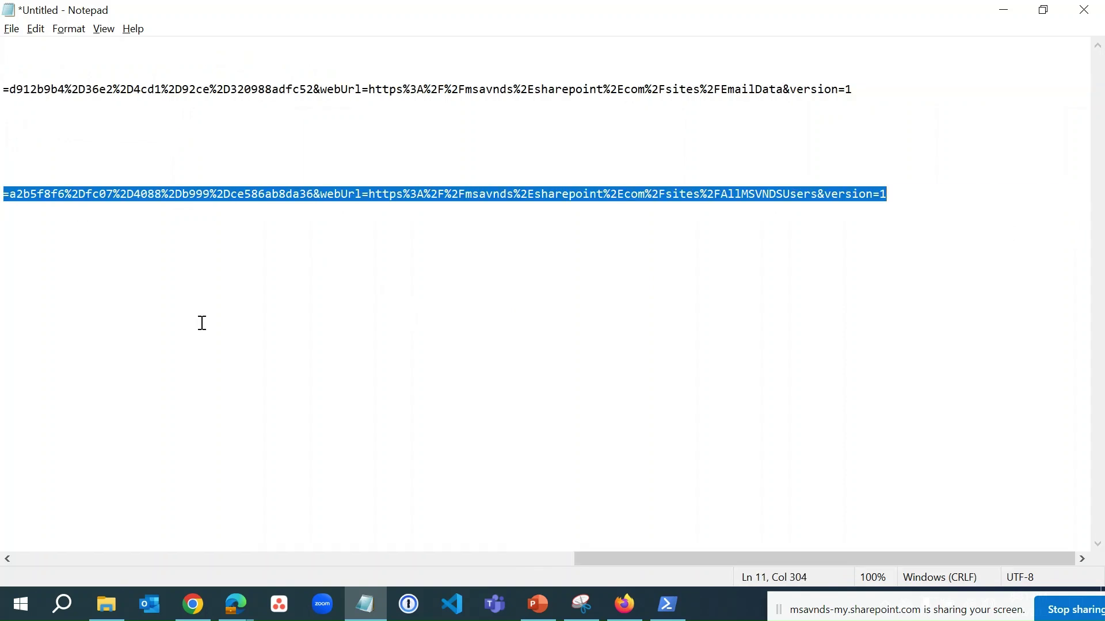
{"action": "key", "text": "Home"}
{"action": "left_click", "coordinate": [190, 134]}
{"action": "key", "text": "ctrl+v"}
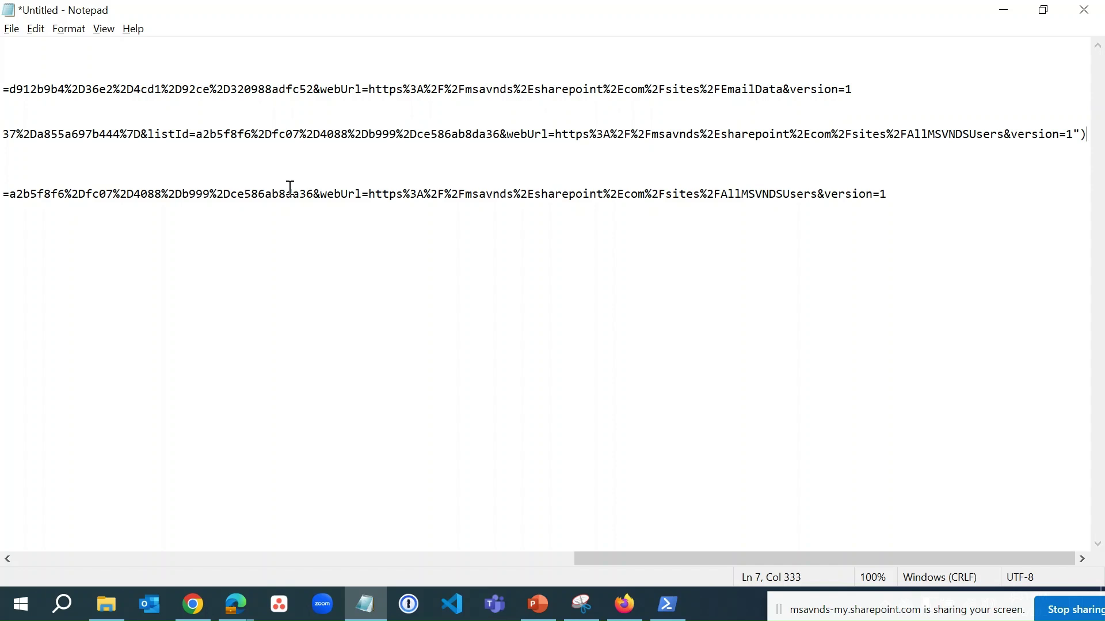
- Copy the whole [uri]::UnescapeDataString line, including the library ID, and return to the browser
{"action": "key", "text": "Down"}
{"action": "key", "text": "shift+Up"}
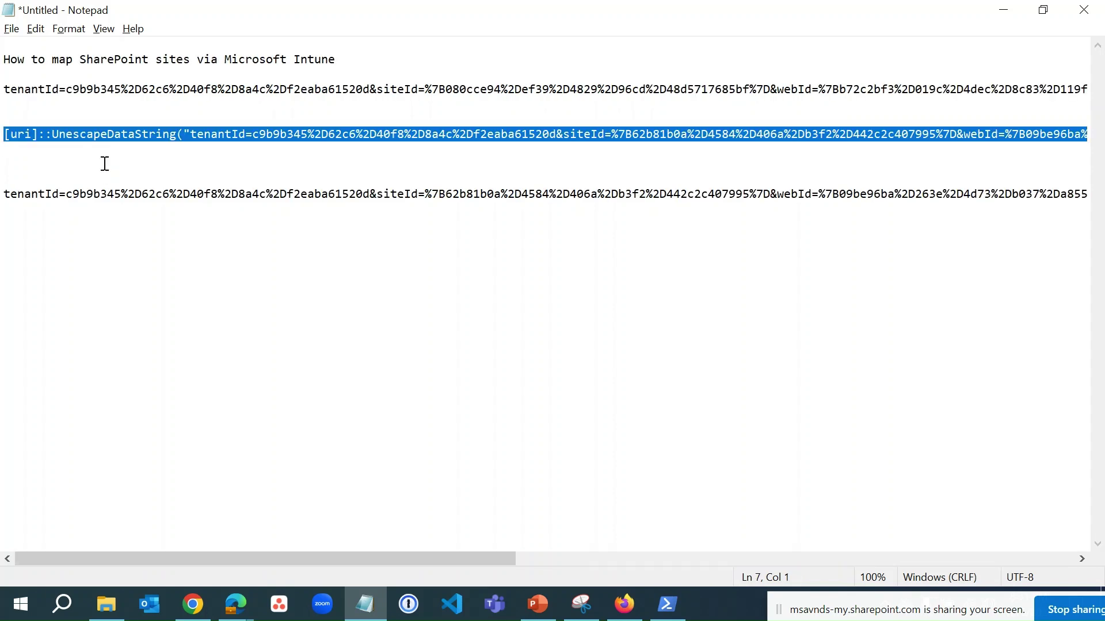
{"action": "left_click_drag", "start_coordinate": [52, 136], "coordinate": [176, 134]}
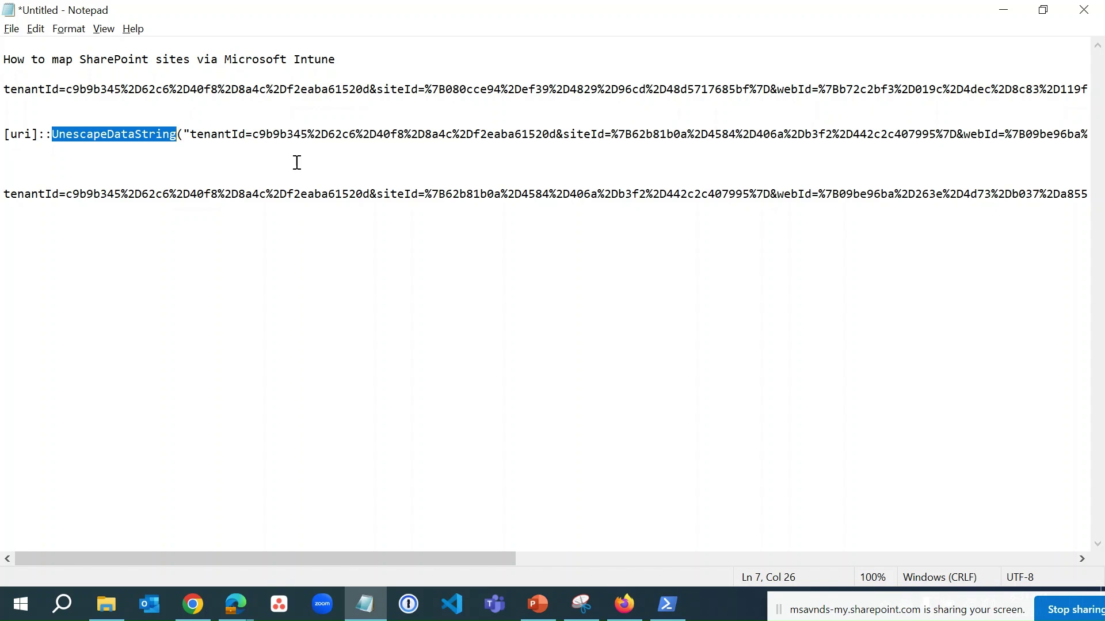
{"action": "left_click", "coordinate": [109, 164]}
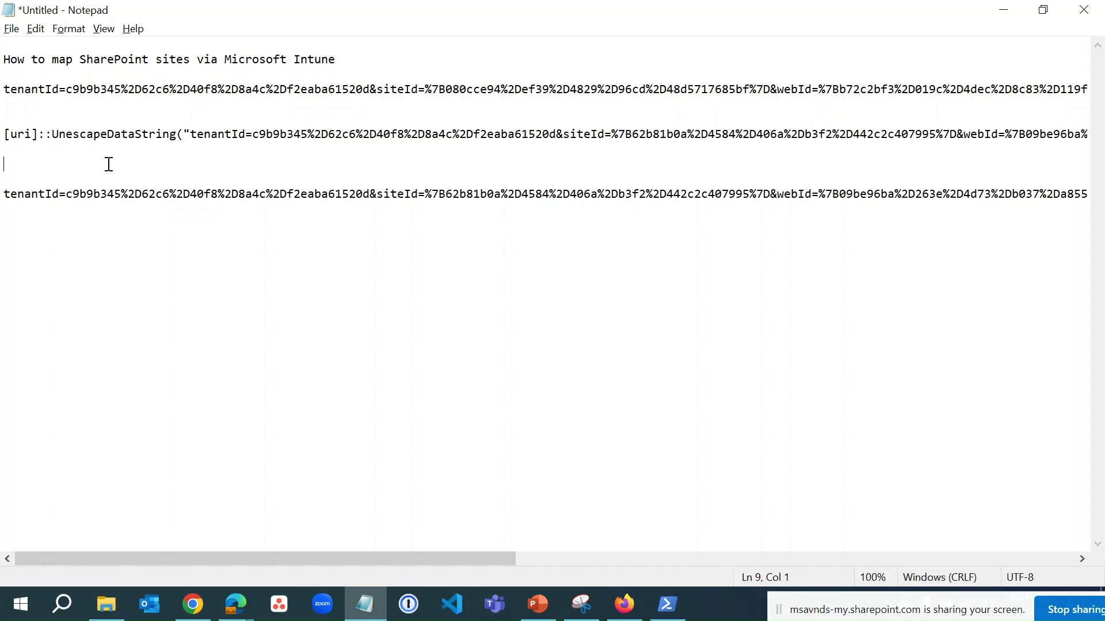
{"action": "key", "text": "shift+Up"}
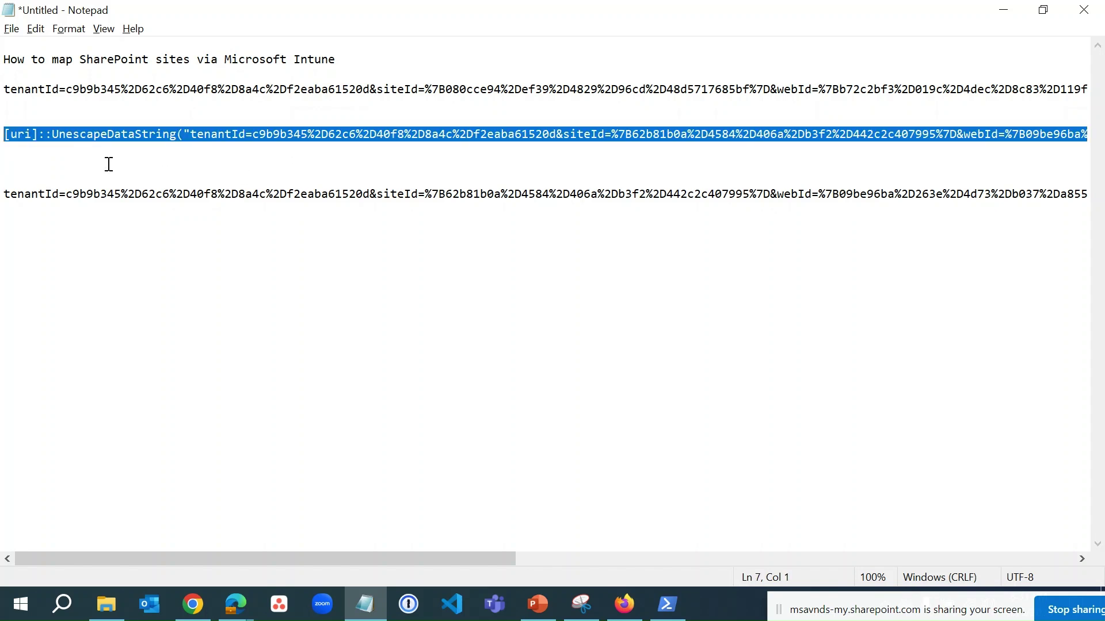
{"action": "left_click", "coordinate": [138, 254]}
{"action": "left_click", "coordinate": [995, 16]}
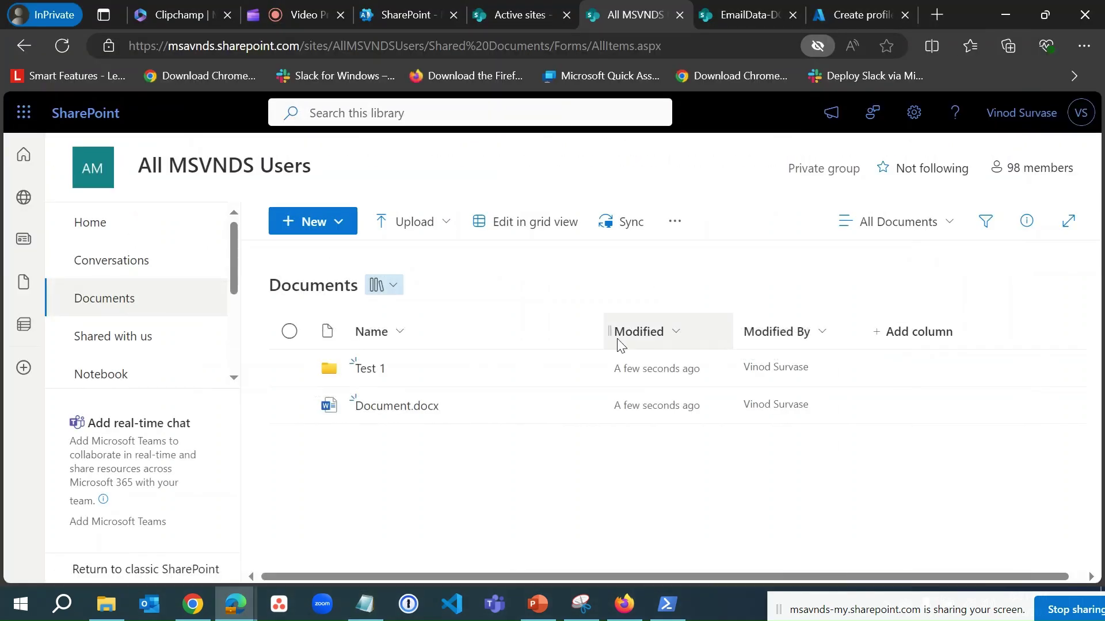
- Paste the [uri]::UnescapeDataString line as the value of the All MSVNDS Users site entry in Intune and continue to Scope tags
{"action": "left_click", "coordinate": [849, 10]}
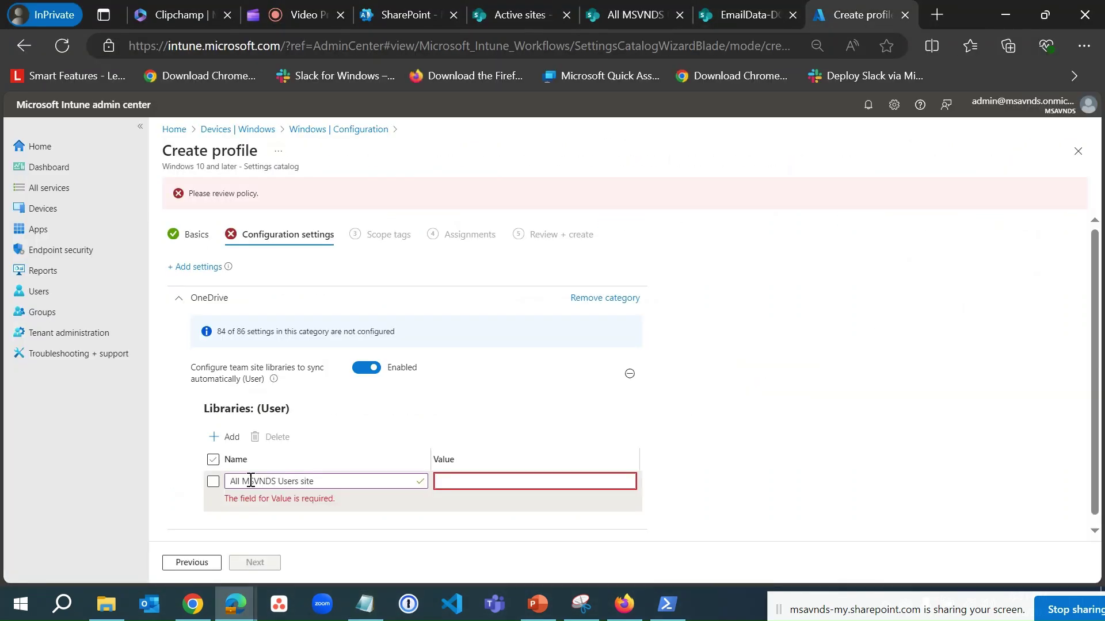
{"action": "left_click", "coordinate": [465, 485]}
{"action": "key", "text": "ctrl+v"}
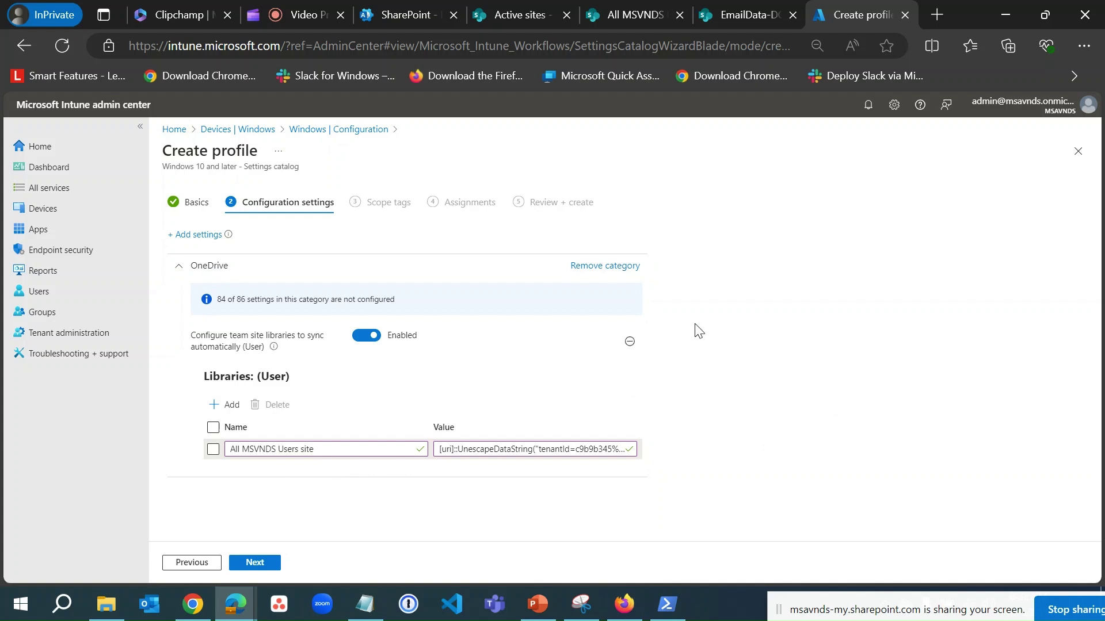
{"action": "left_click", "coordinate": [256, 563]}
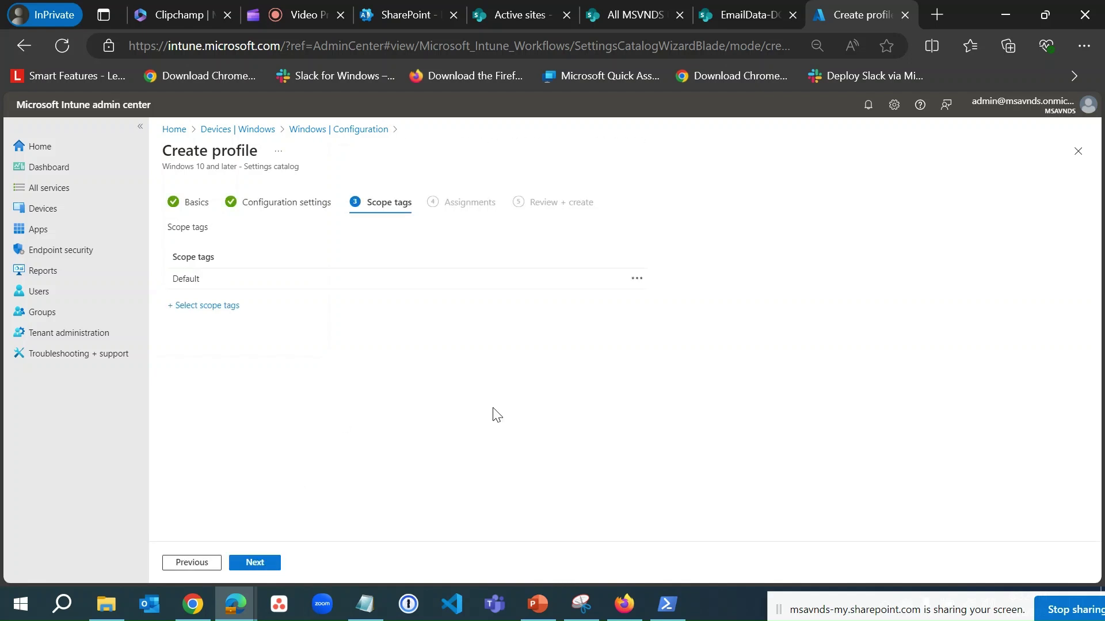
- Return to the profile's configuration settings and clear the value of the All MSVNDS Users site entry
{"action": "left_click", "coordinate": [667, 604]}
{"action": "left_click", "coordinate": [667, 610]}
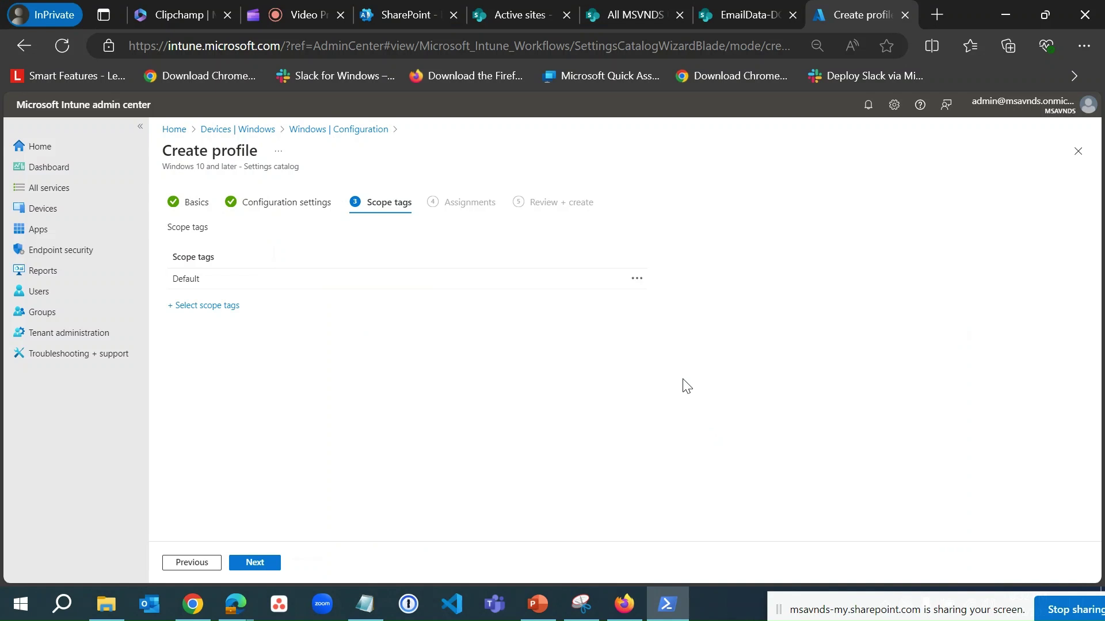
{"action": "left_click", "coordinate": [209, 562]}
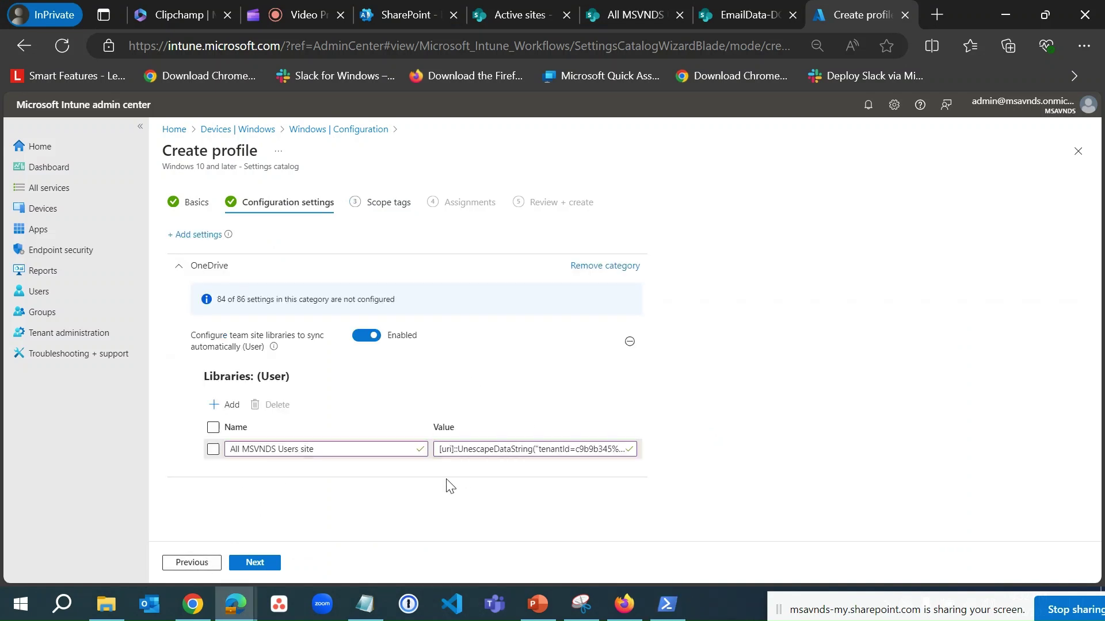
{"action": "left_click", "coordinate": [537, 451]}
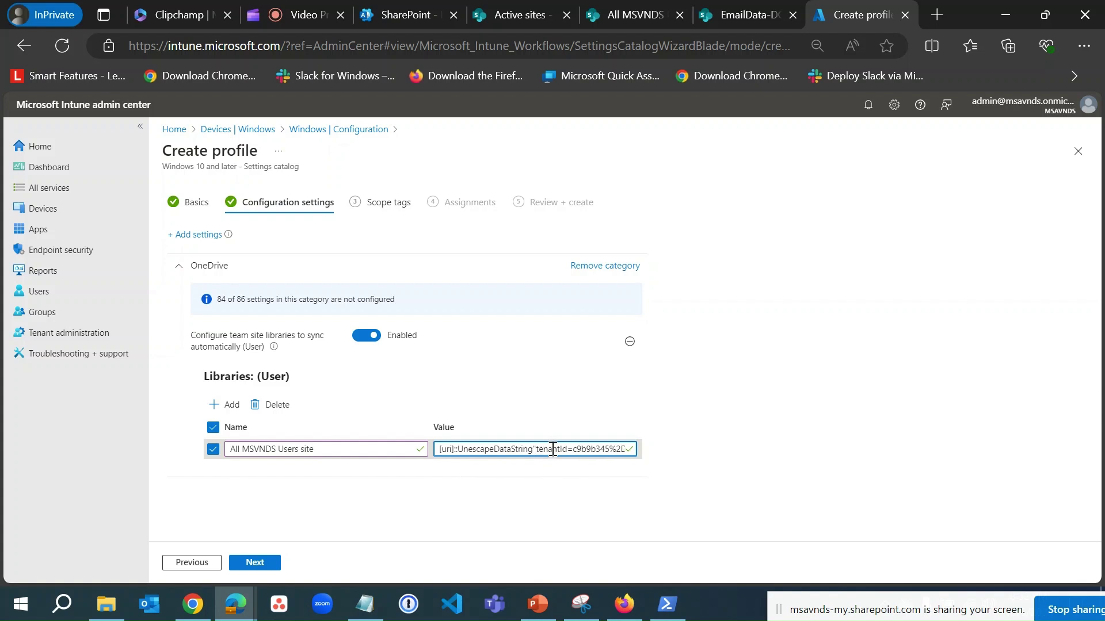
{"action": "left_click_drag", "start_coordinate": [433, 449], "coordinate": [714, 452]}
{"action": "key", "text": "BackSpace"}
{"action": "left_click", "coordinate": [756, 444]}
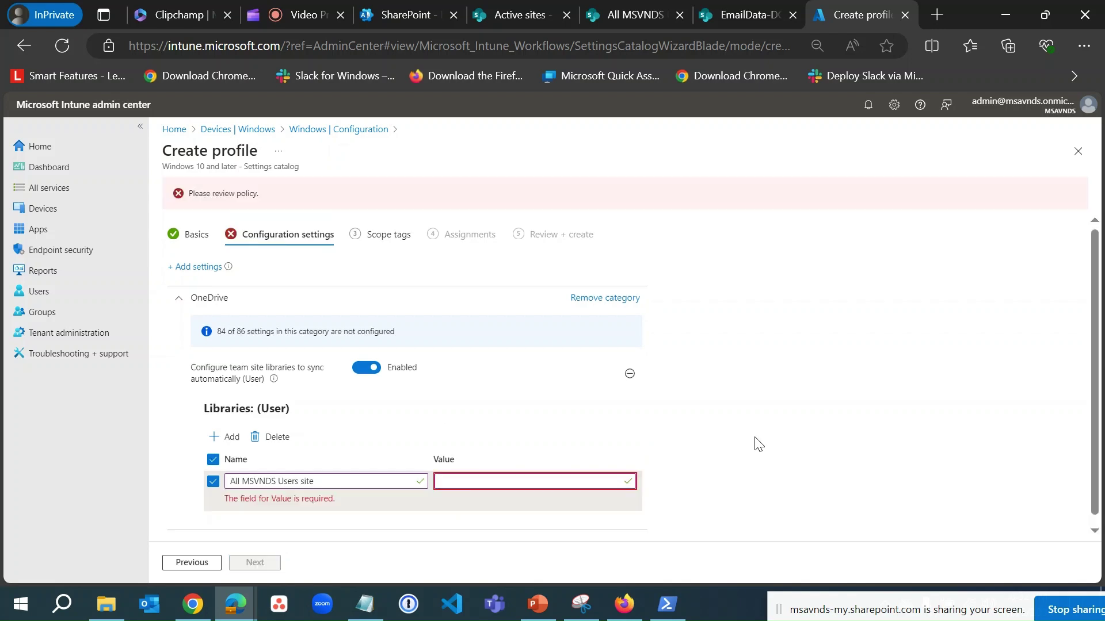
- Copy the complete [uri]::UnescapeDataString line with the All MSVNDS Users library ID from the Notepad notes
{"action": "left_click", "coordinate": [376, 589]}
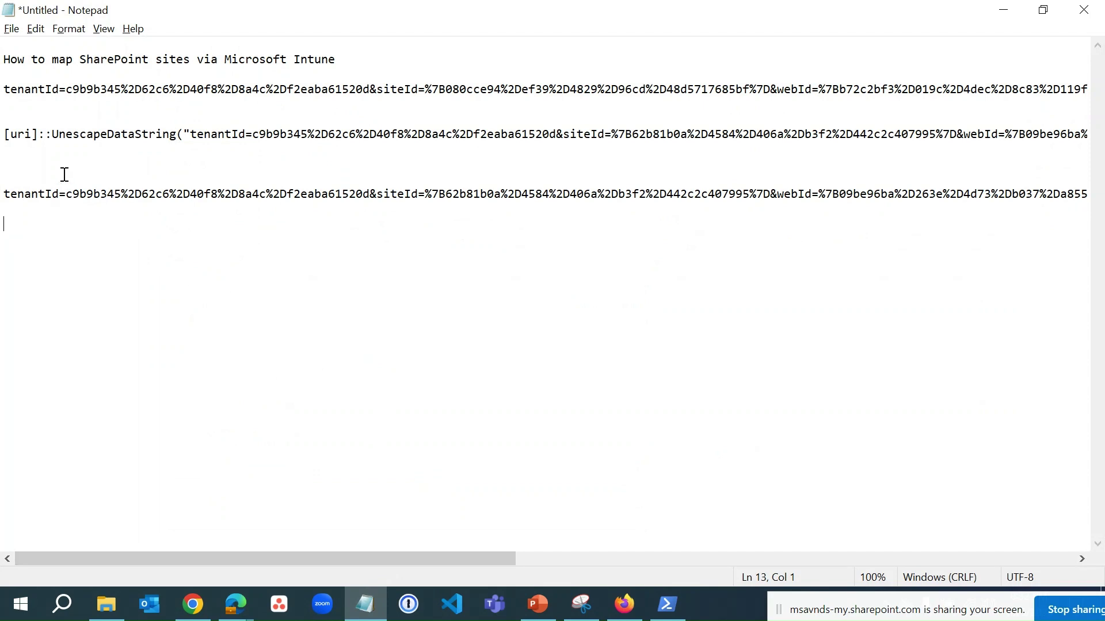
{"action": "left_click", "coordinate": [10, 165]}
{"action": "key", "text": "shift+Up"}
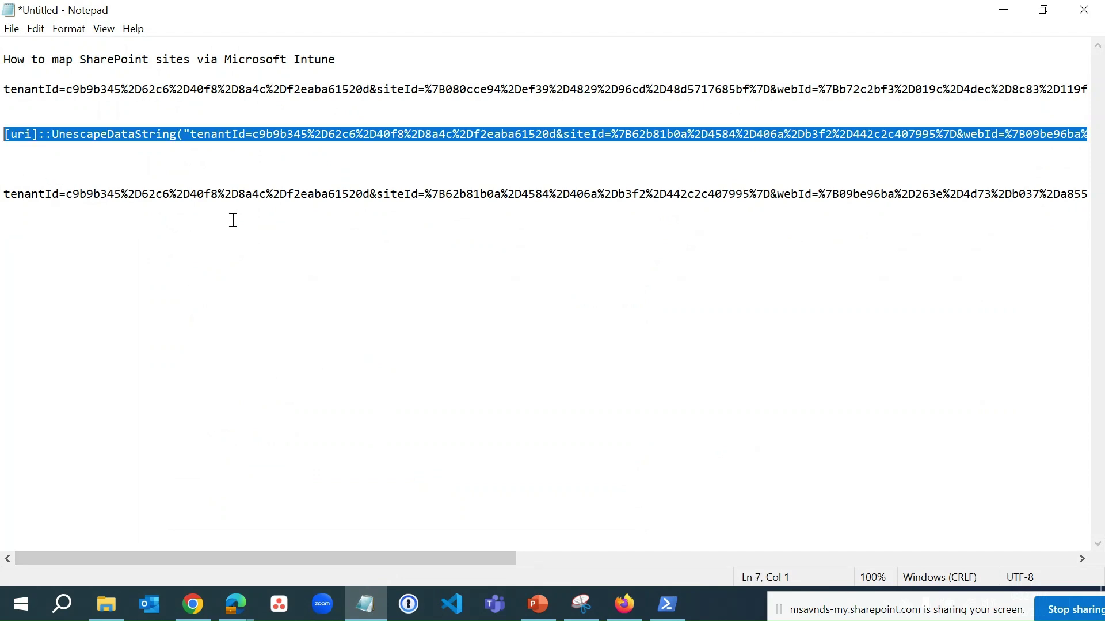
{"action": "key", "text": "shift+Left"}
{"action": "key", "text": "shift+Left"}
{"action": "key", "text": "shift+Left"}
{"action": "key", "text": "shift+Left"}
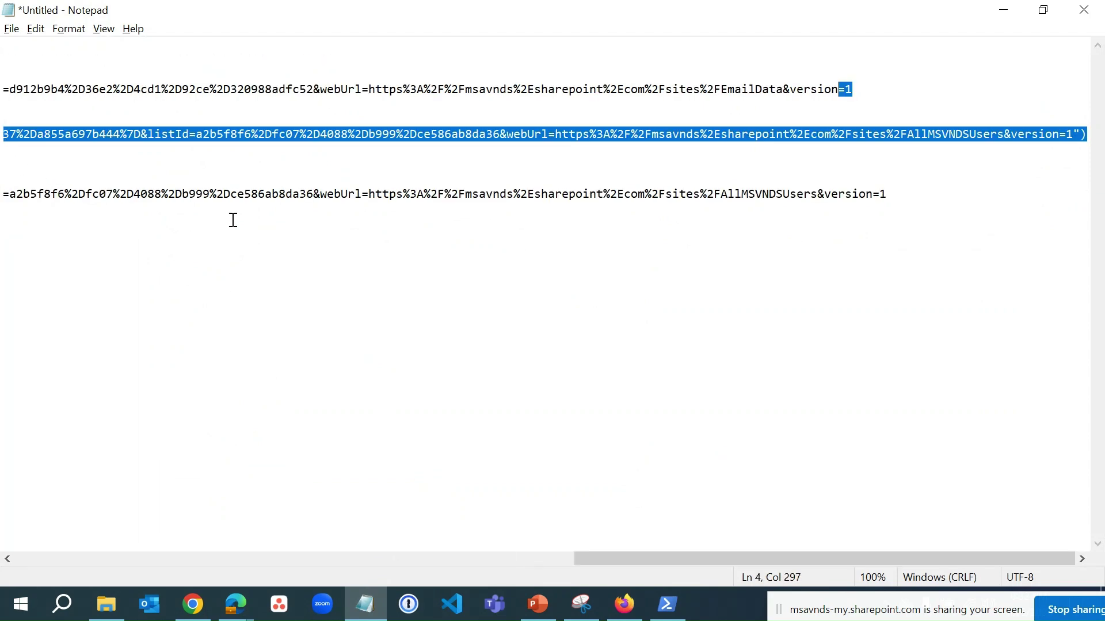
{"action": "key", "text": "shift+Right"}
{"action": "key", "text": "shift+Right"}
{"action": "key", "text": "shift+Right"}
{"action": "key", "text": "shift+Right"}
{"action": "key", "text": "shift+Right"}
{"action": "key", "text": "shift+Left"}
{"action": "key", "text": "ctrl+c"}
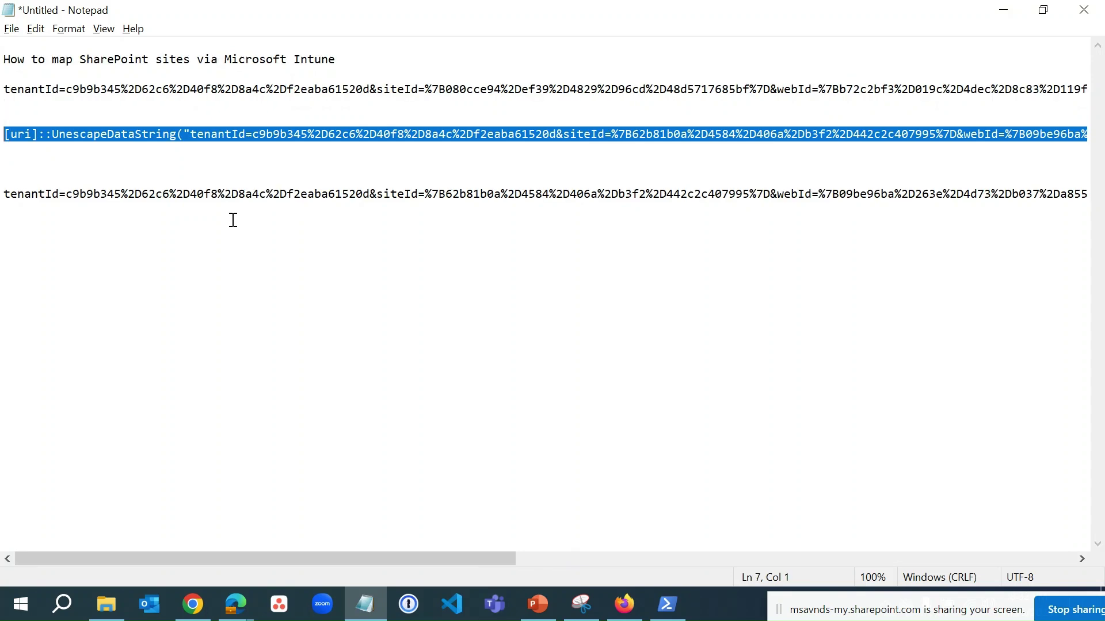
- Run the copied [uri]::UnescapeDataString command in PowerShell and copy the decoded library ID it outputs
{"action": "left_click", "coordinate": [667, 604]}
{"action": "left_click", "coordinate": [263, 166]}
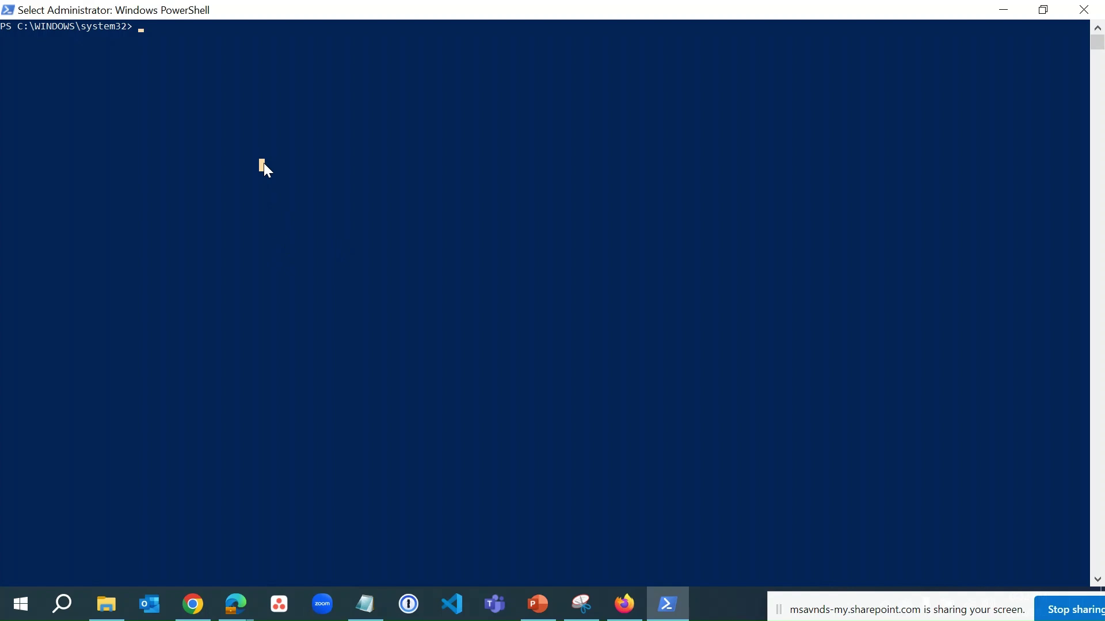
{"action": "right_click", "coordinate": [263, 163]}
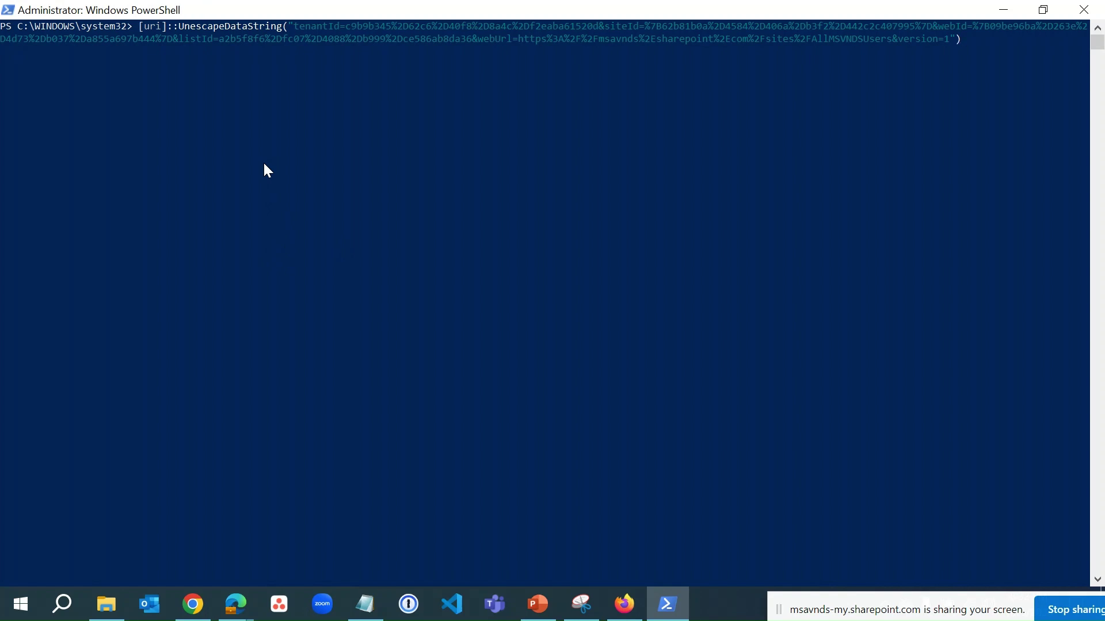
{"action": "key", "text": "Return"}
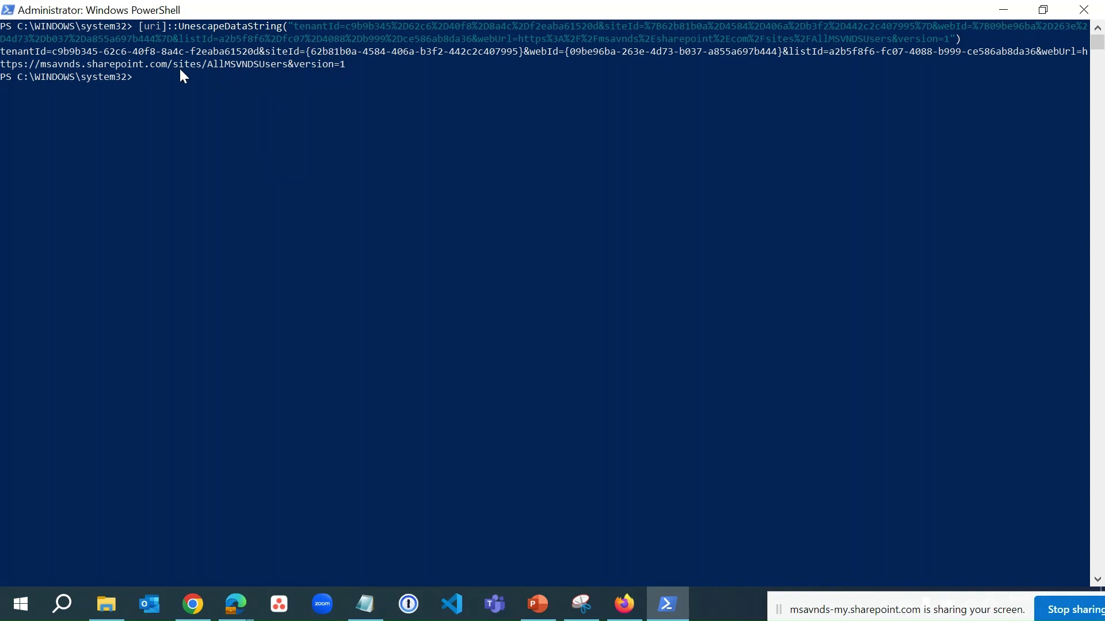
{"action": "left_click_drag", "start_coordinate": [1, 52], "coordinate": [345, 60]}
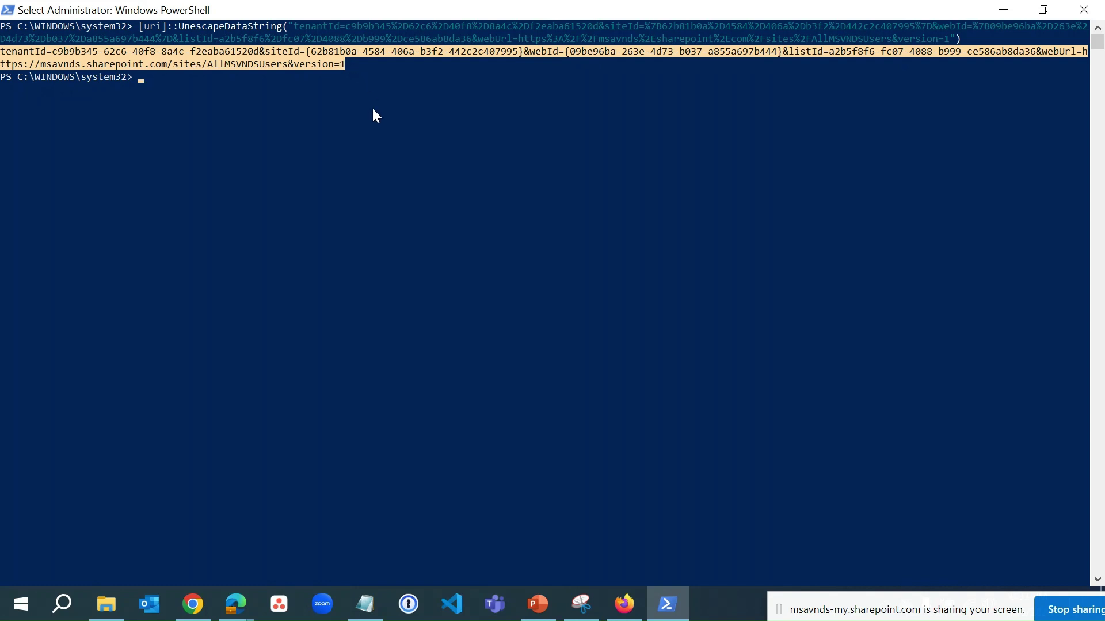
{"action": "key", "text": "ctrl+c"}
- Return to Intune and paste the decoded library ID as the value of the All MSVNDS Users site entry
{"action": "left_click", "coordinate": [999, 12]}
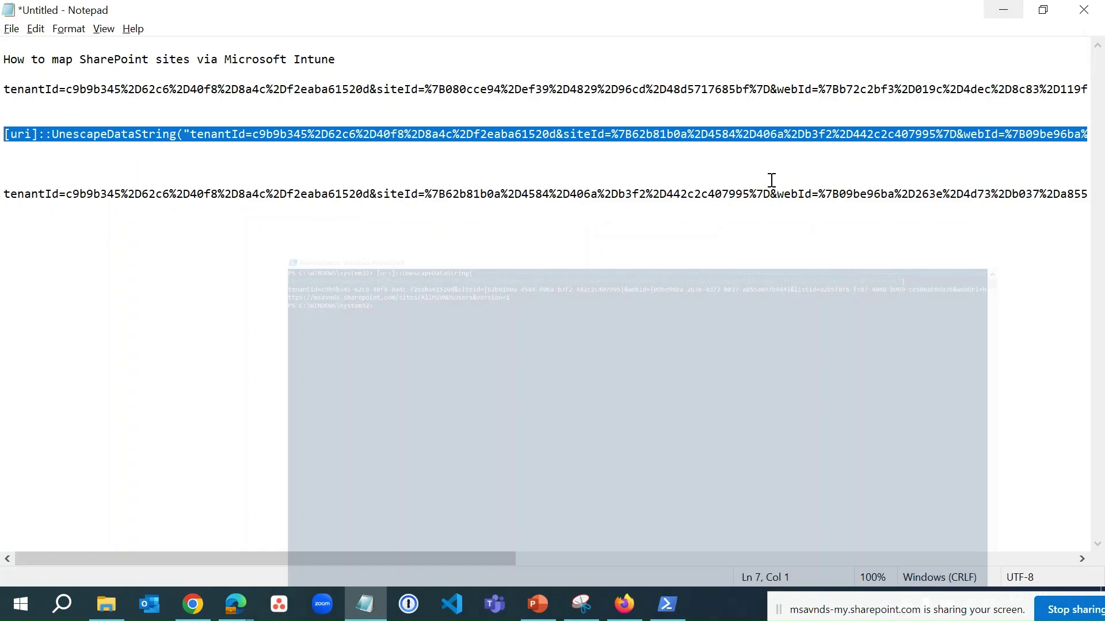
{"action": "left_click", "coordinate": [1005, 10]}
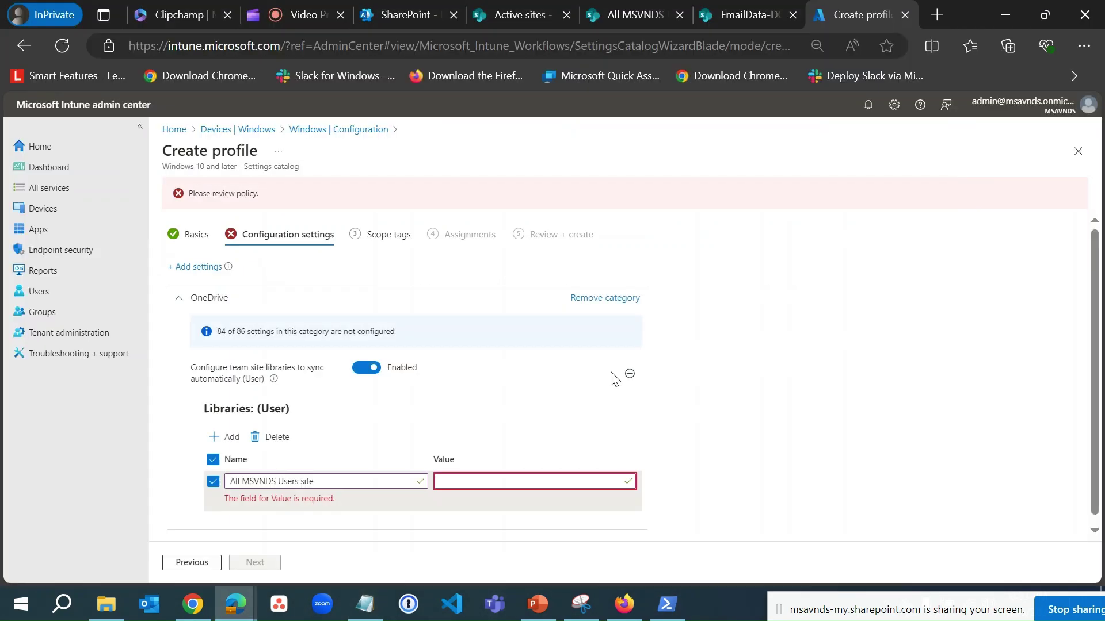
{"action": "left_click", "coordinate": [538, 478]}
{"action": "key", "text": "ctrl+v"}
{"action": "left_click", "coordinate": [863, 413]}
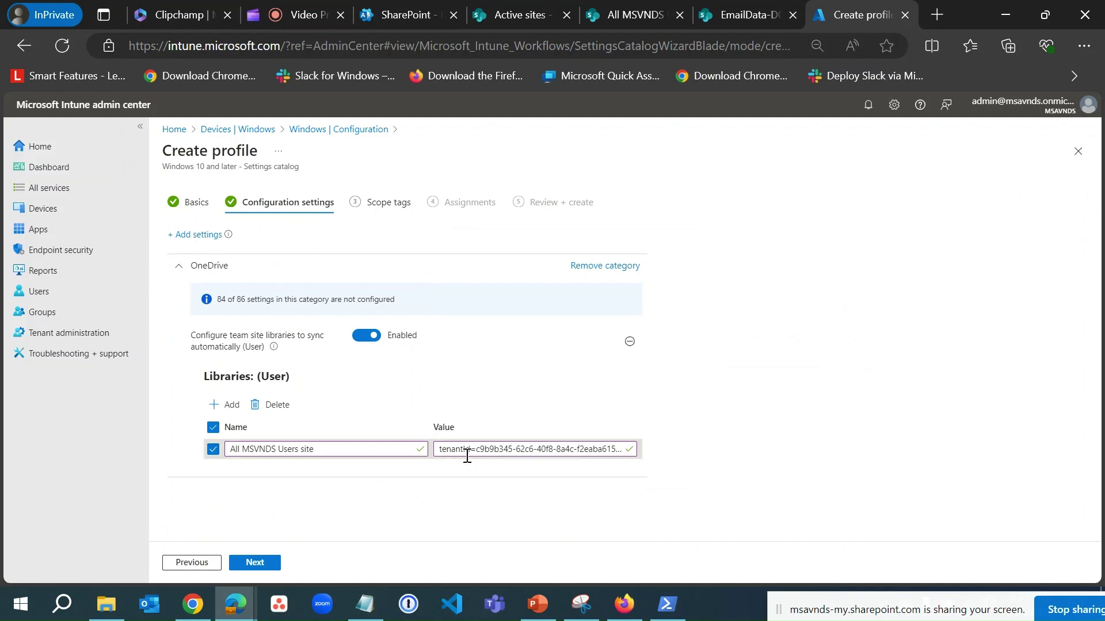
- Paste the decoded library ID on a new line below the encoded one in the Notepad notes
{"action": "left_click", "coordinate": [365, 604]}
{"action": "left_click", "coordinate": [295, 403]}
{"action": "key", "text": "Return"}
{"action": "key", "text": "Return"}
{"action": "key", "text": "ctrl+v"}
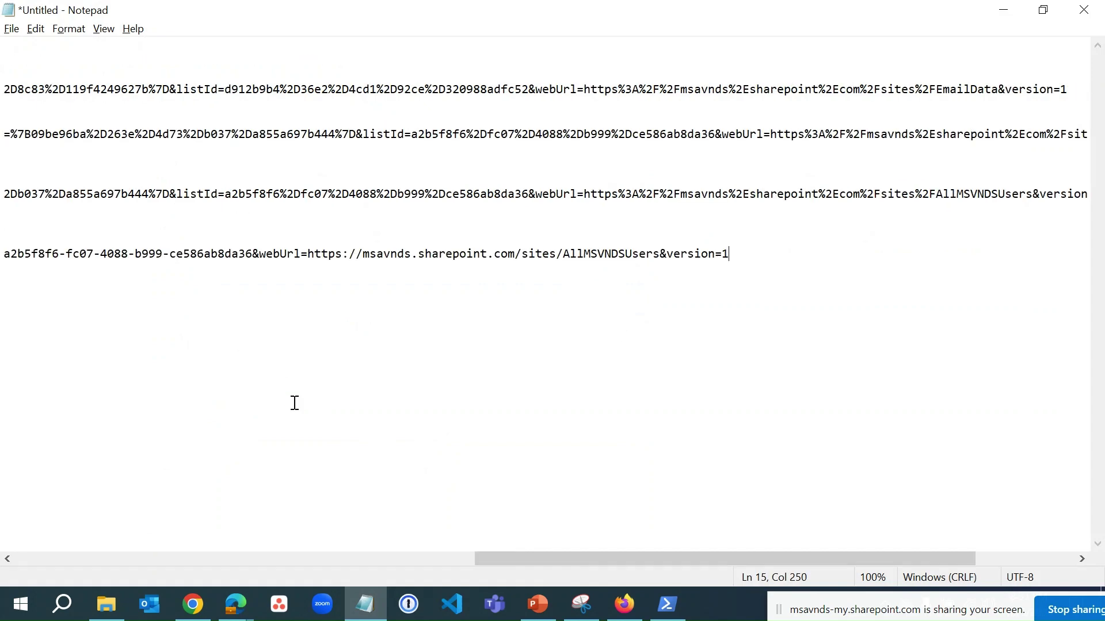
{"action": "key", "text": "Return"}
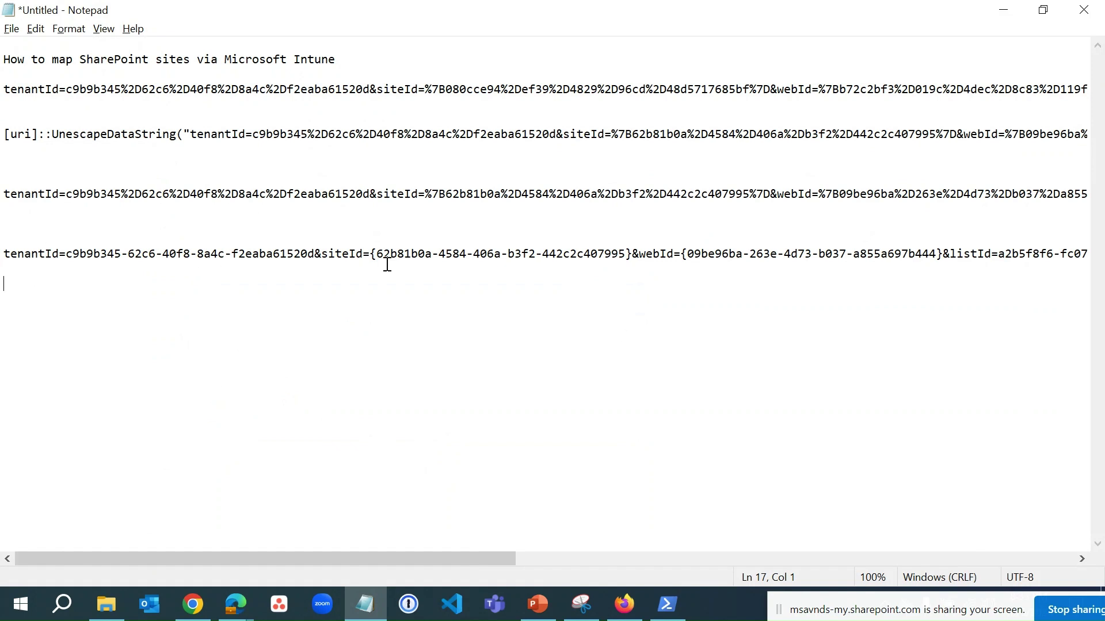
- Examine the siteId, webId, listId and webUrl parts of the decoded library ID
{"action": "double_click", "coordinate": [326, 254]}
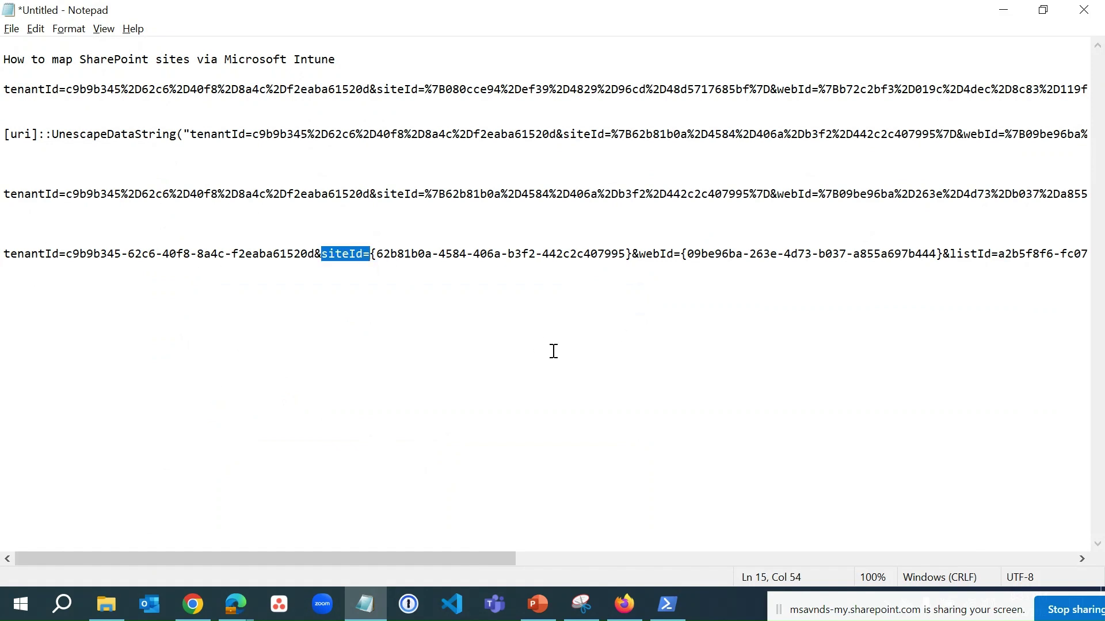
{"action": "left_click", "coordinate": [647, 277]}
{"action": "double_click", "coordinate": [637, 253]}
{"action": "left_click", "coordinate": [702, 315]}
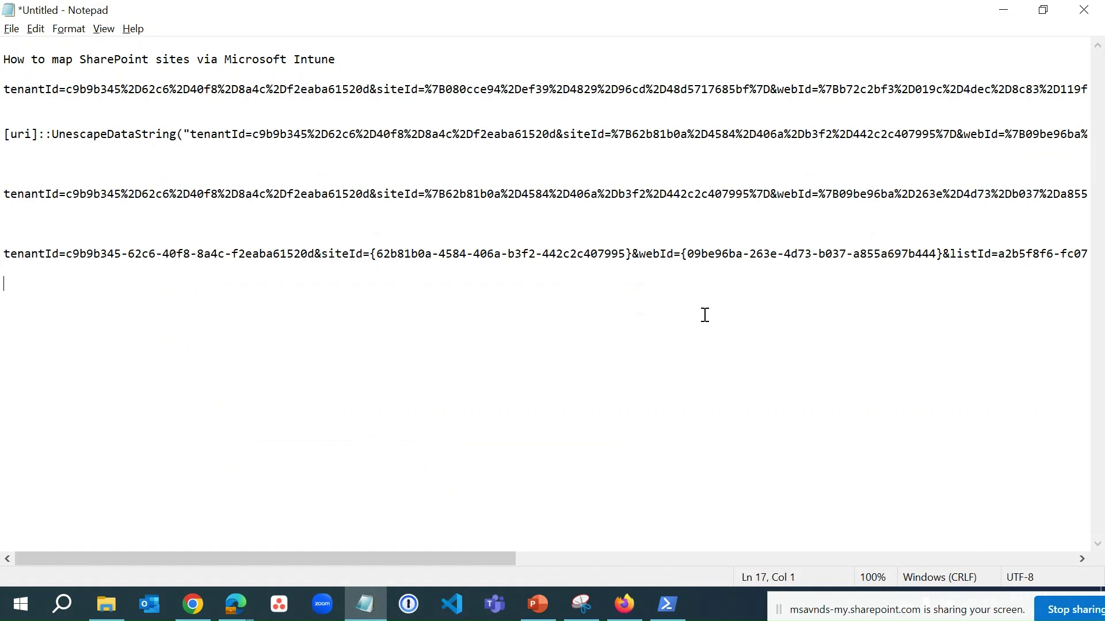
{"action": "scroll", "coordinate": [705, 314], "scroll_direction": "right", "scroll_amount": 3}
{"action": "scroll", "coordinate": [705, 315], "scroll_direction": "right", "scroll_amount": 2}
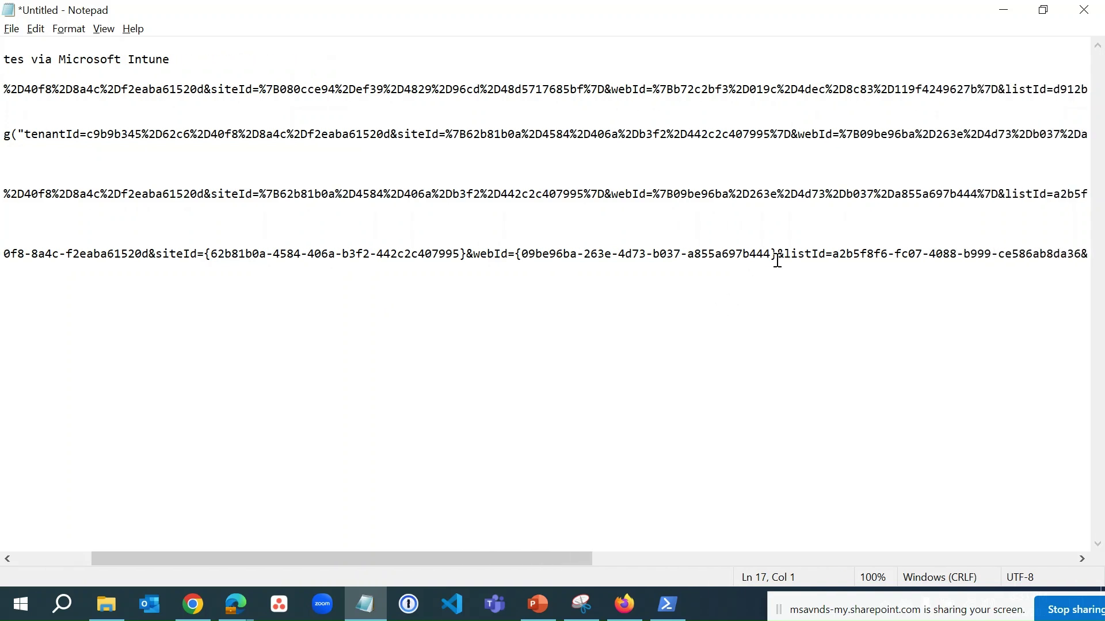
{"action": "left_click_drag", "start_coordinate": [778, 255], "coordinate": [821, 256]}
{"action": "left_click", "coordinate": [826, 320]}
{"action": "scroll", "coordinate": [827, 320], "scroll_direction": "right", "scroll_amount": 5}
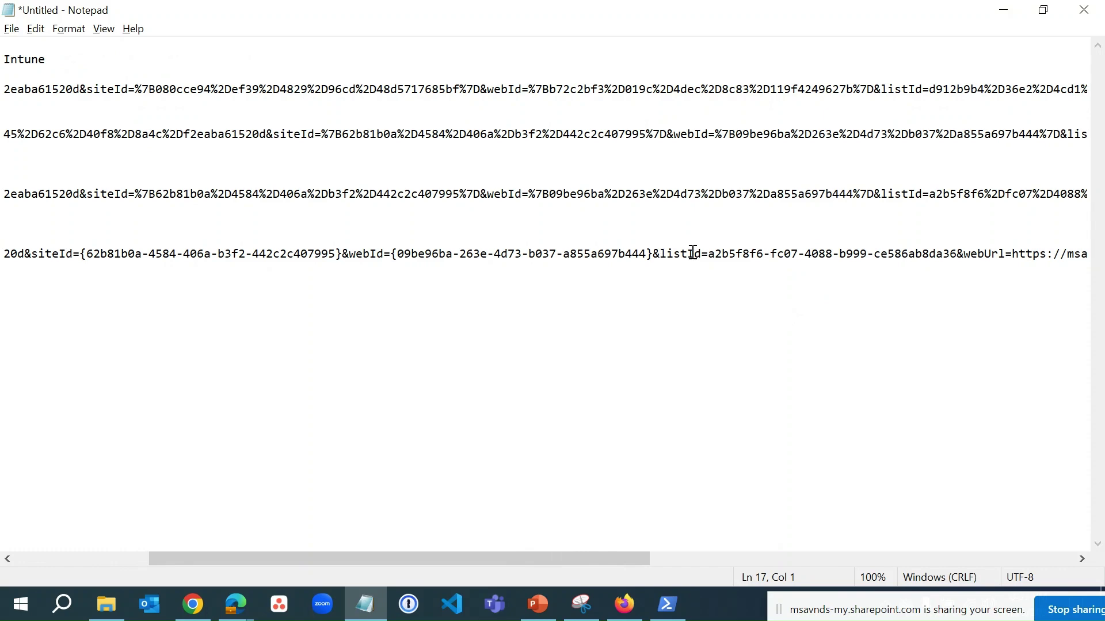
{"action": "scroll", "coordinate": [835, 323], "scroll_direction": "right", "scroll_amount": 1}
{"action": "scroll", "coordinate": [835, 322], "scroll_direction": "right", "scroll_amount": 10}
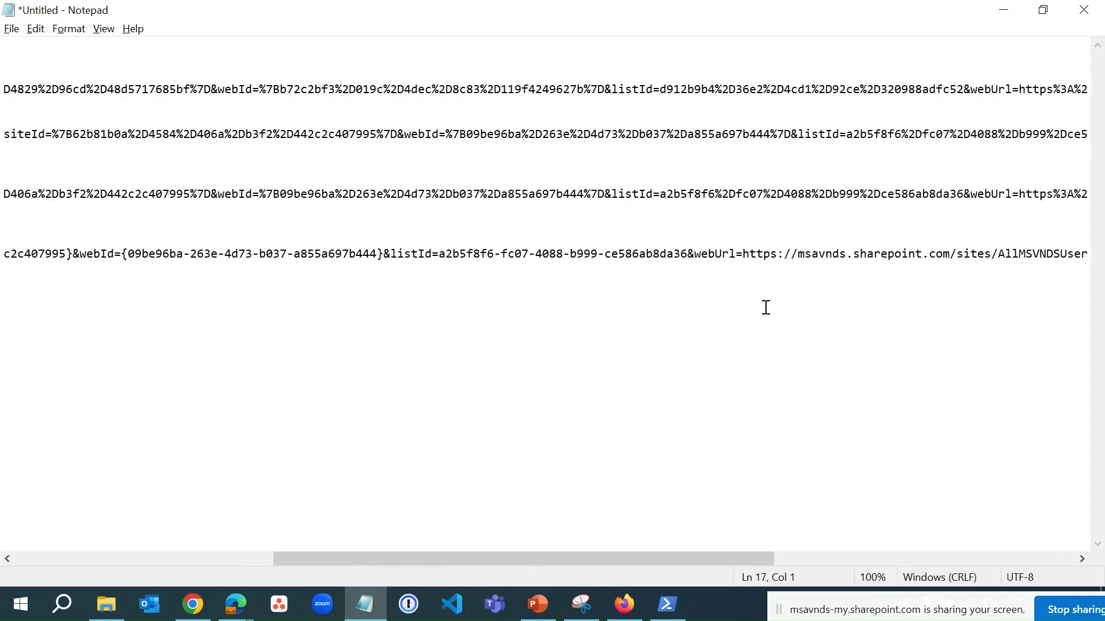
{"action": "scroll", "coordinate": [765, 311], "scroll_direction": "right", "scroll_amount": 10}
{"action": "scroll", "coordinate": [724, 333], "scroll_direction": "left", "scroll_amount": 20}
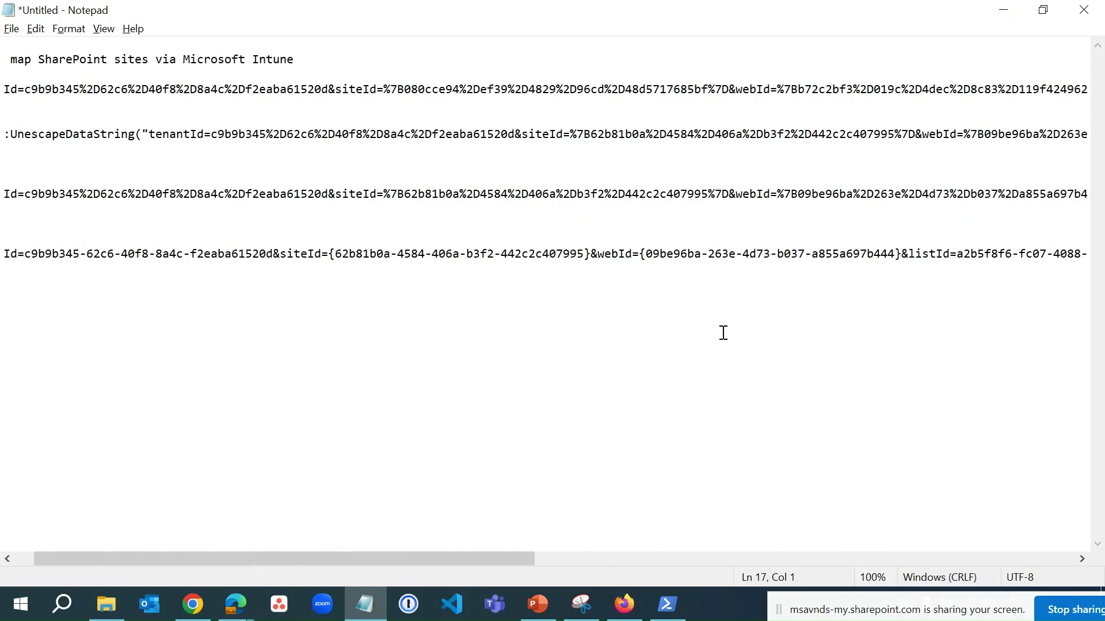
- Return to the Intune profile and continue to Assignments, keeping the Default scope tag
{"action": "left_click", "coordinate": [1003, 10]}
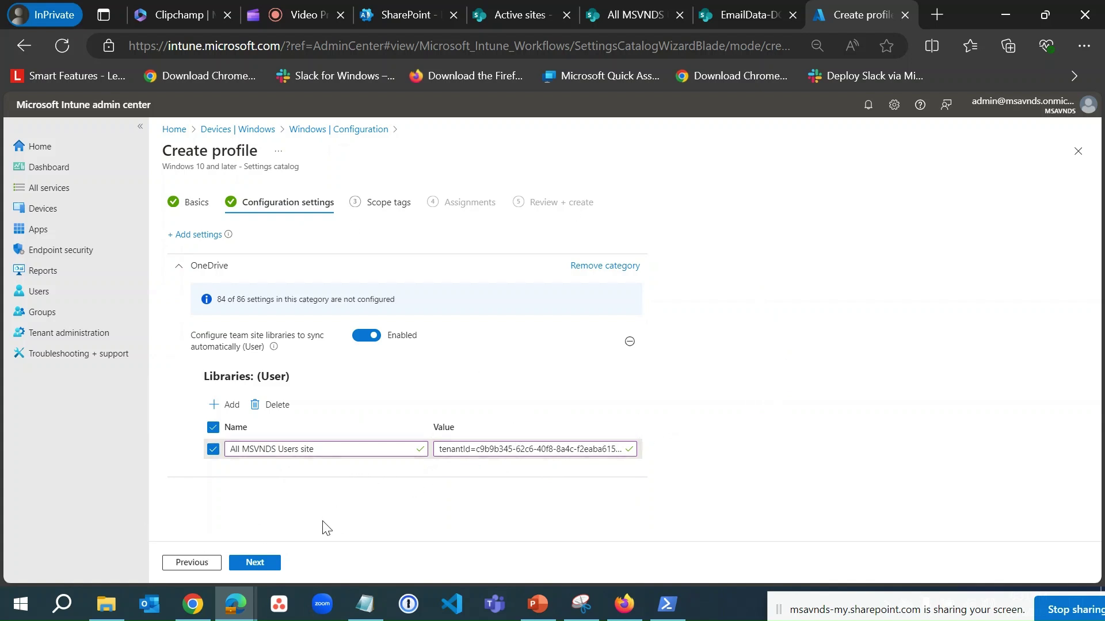
{"action": "left_click", "coordinate": [268, 571]}
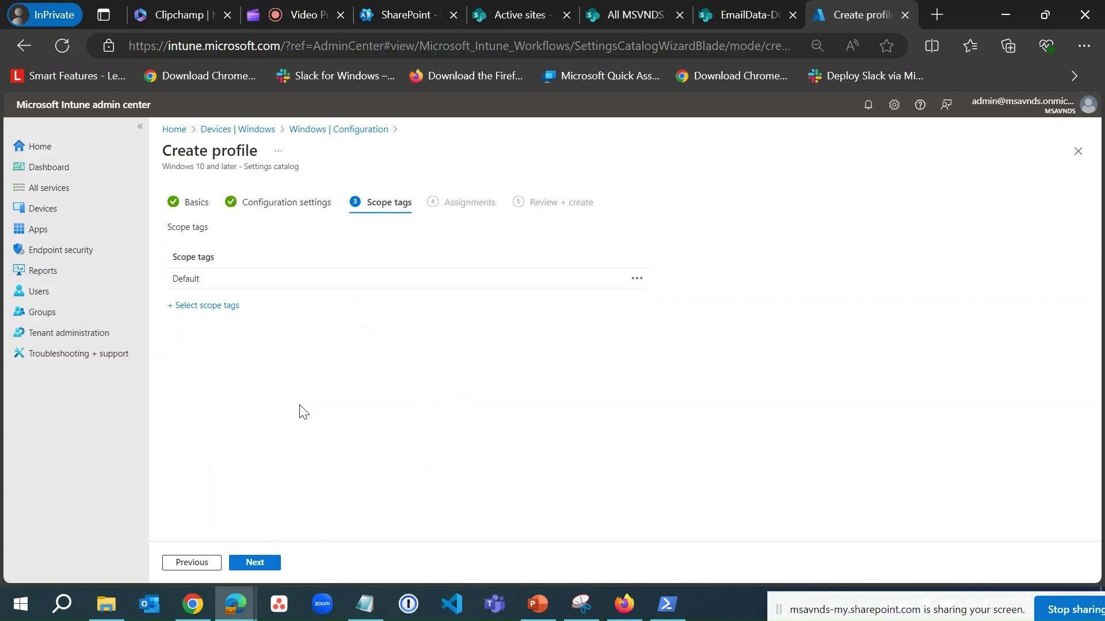
{"action": "left_click", "coordinate": [262, 568]}
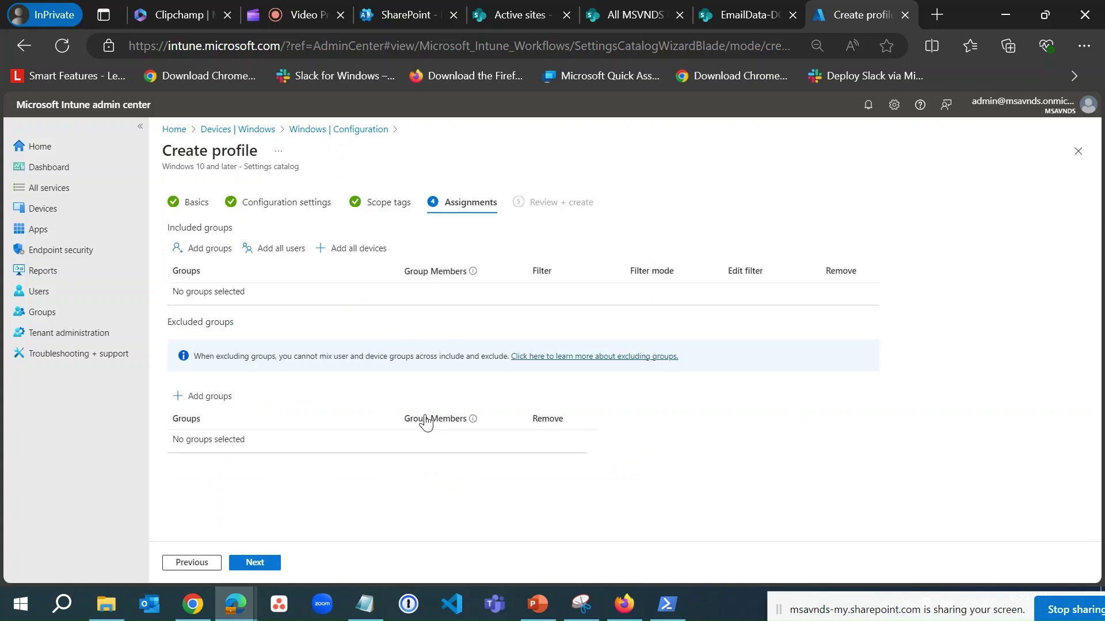
{"action": "left_click", "coordinate": [358, 249]}
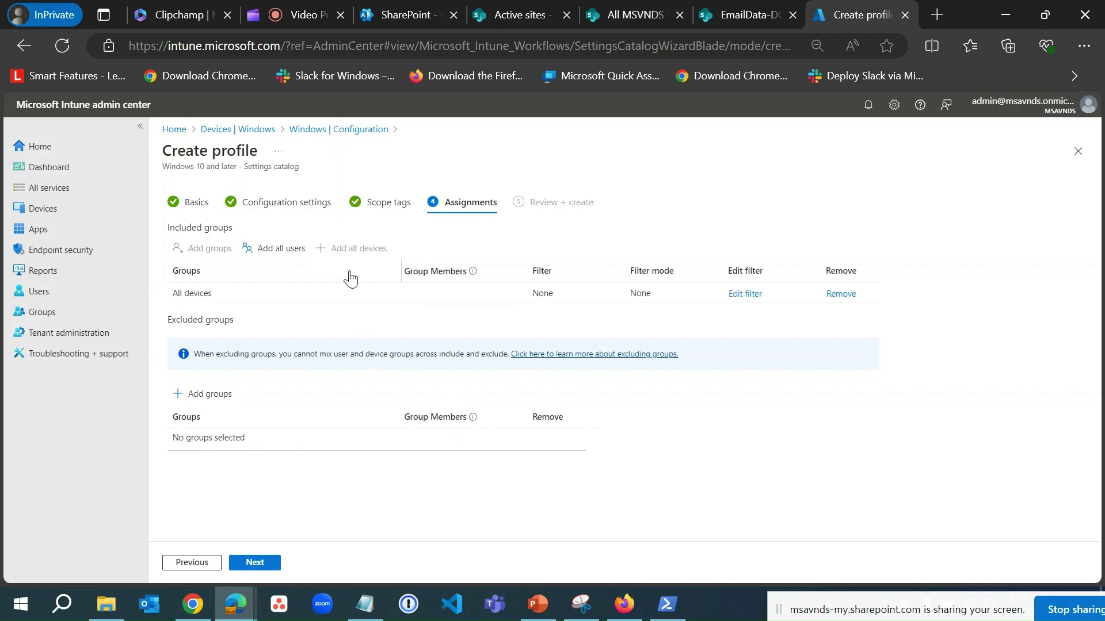
{"action": "left_click", "coordinate": [274, 249]}
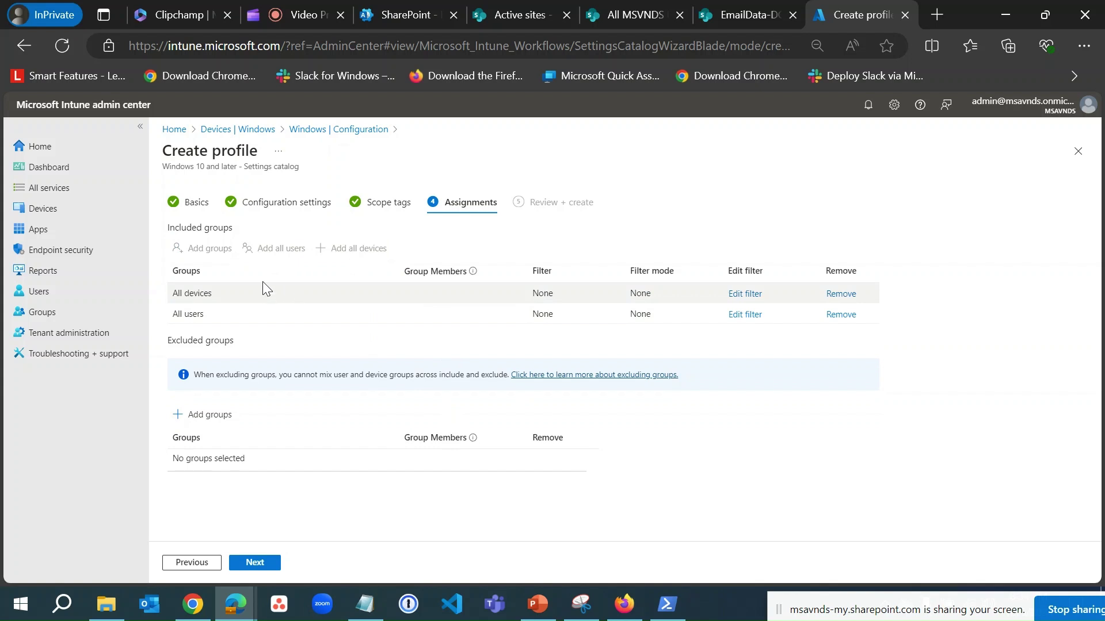
{"action": "left_click", "coordinate": [846, 297]}
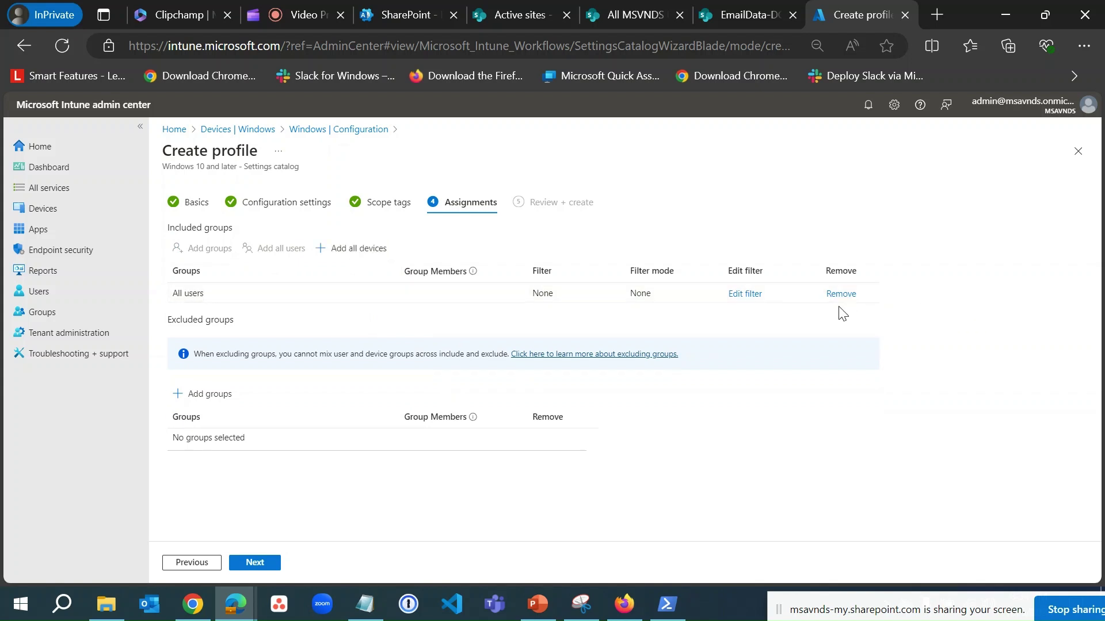
{"action": "left_click", "coordinate": [841, 296]}
- Browse the Azure AD groups available for inclusion in the assignment, and close the list without selecting any
{"action": "left_click", "coordinate": [219, 254]}
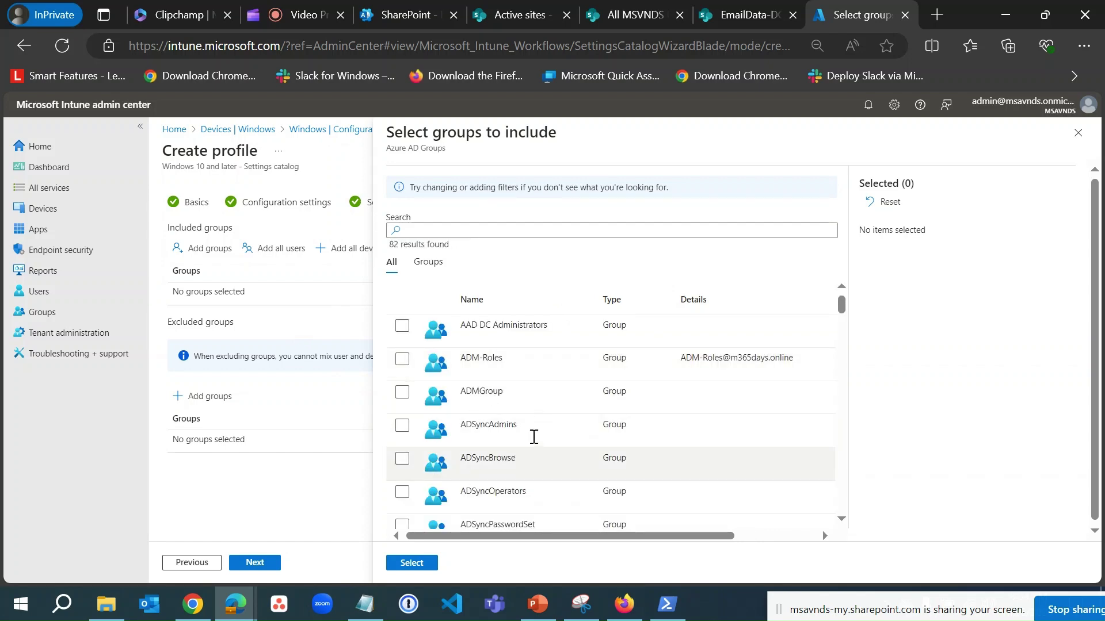
{"action": "scroll", "coordinate": [529, 416], "scroll_direction": "down", "scroll_amount": 12}
{"action": "scroll", "coordinate": [530, 417], "scroll_direction": "down", "scroll_amount": 5}
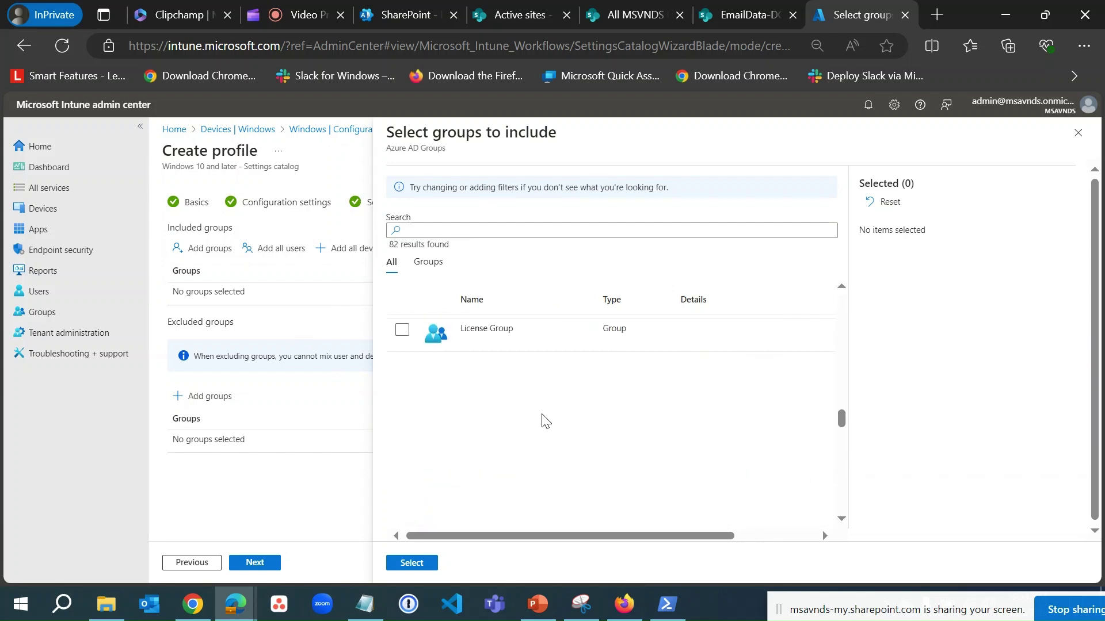
{"action": "scroll", "coordinate": [535, 416], "scroll_direction": "up", "scroll_amount": 9}
{"action": "scroll", "coordinate": [542, 414], "scroll_direction": "up", "scroll_amount": 6}
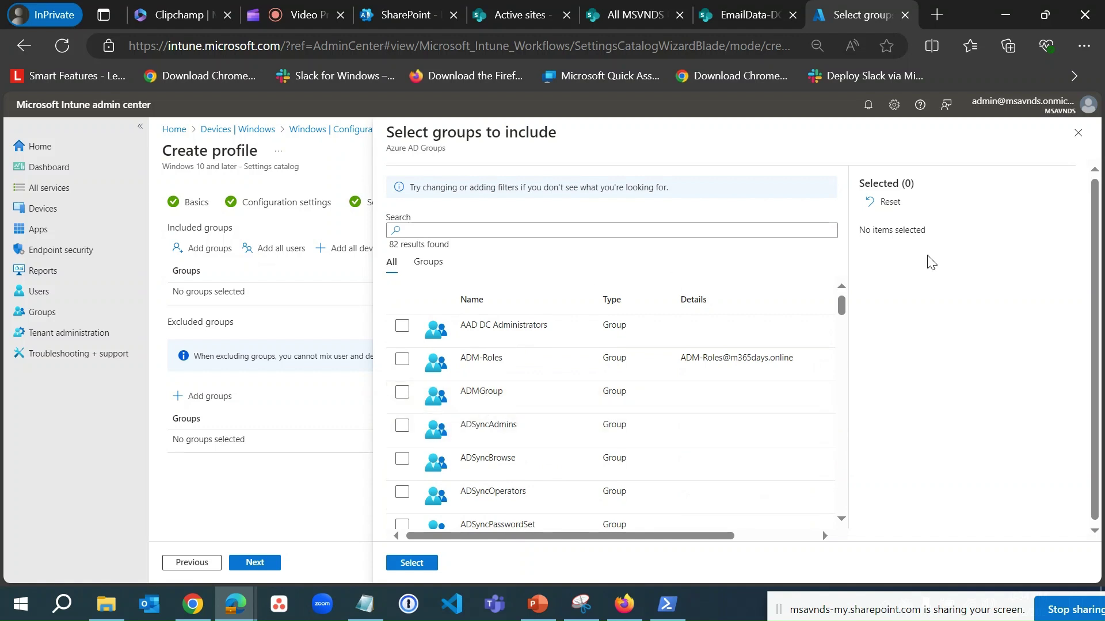
{"action": "left_click", "coordinate": [1078, 133]}
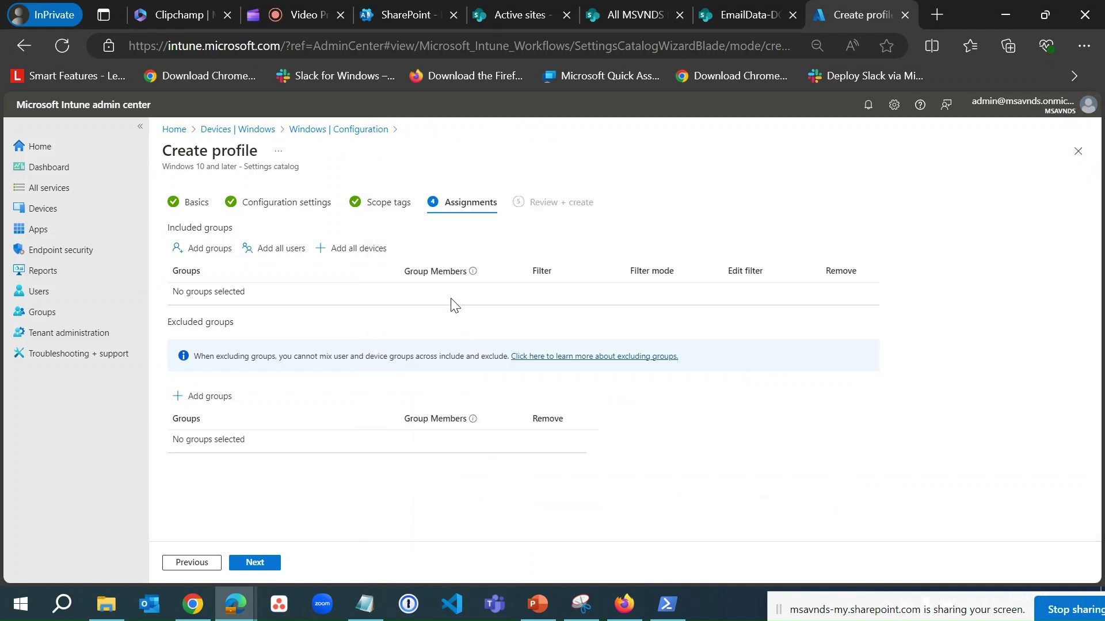
- Assign the profile to all devices and all users and continue to Review + create
{"action": "left_click", "coordinate": [382, 248]}
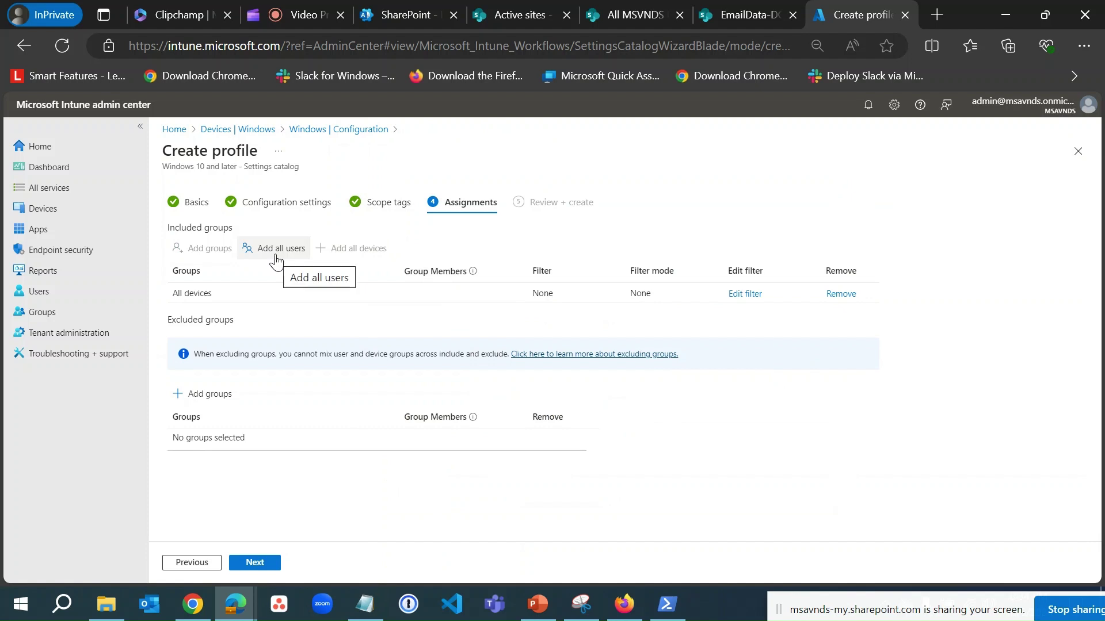
{"action": "left_click", "coordinate": [276, 257]}
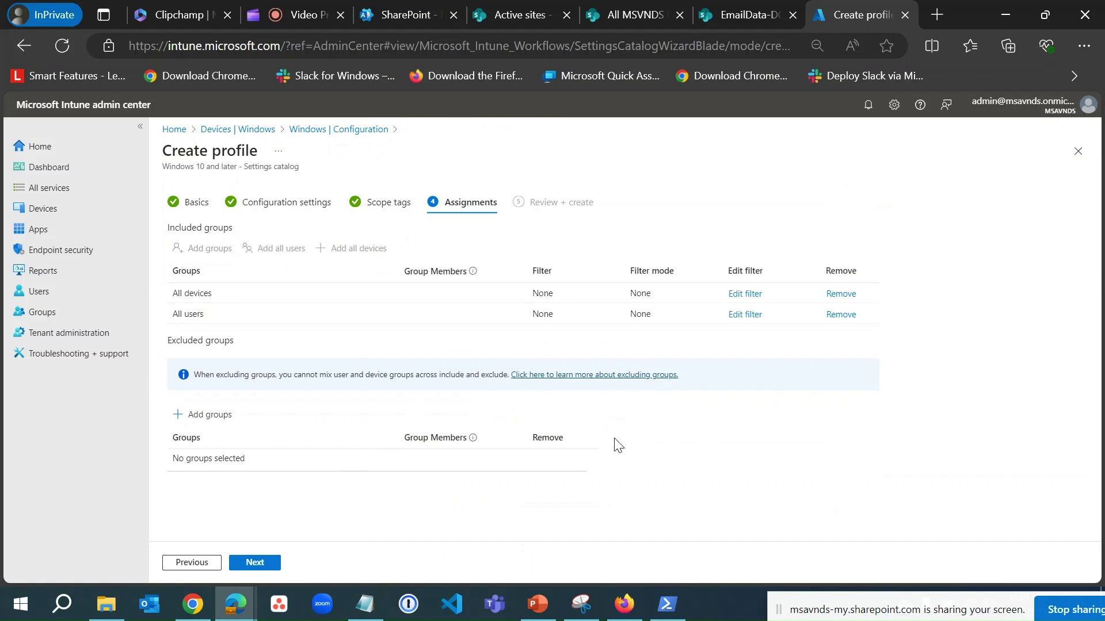
{"action": "left_click", "coordinate": [274, 562]}
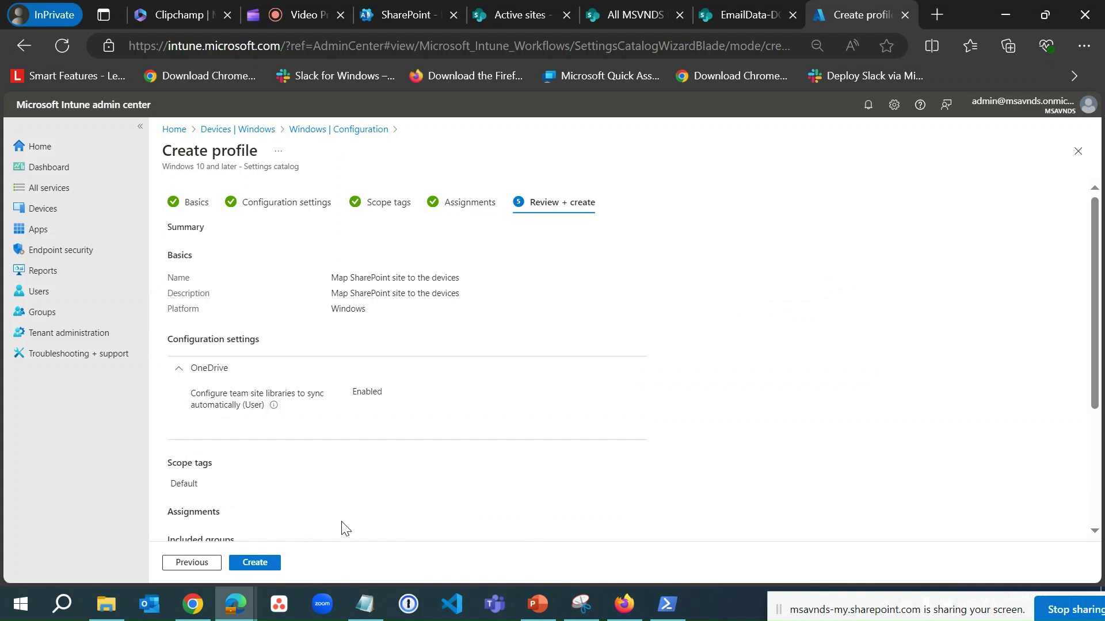
- Review the profile summary, checking the OneDrive library sync setting, scope tags and included groups
{"action": "scroll", "coordinate": [827, 341], "scroll_direction": "down", "scroll_amount": 3}
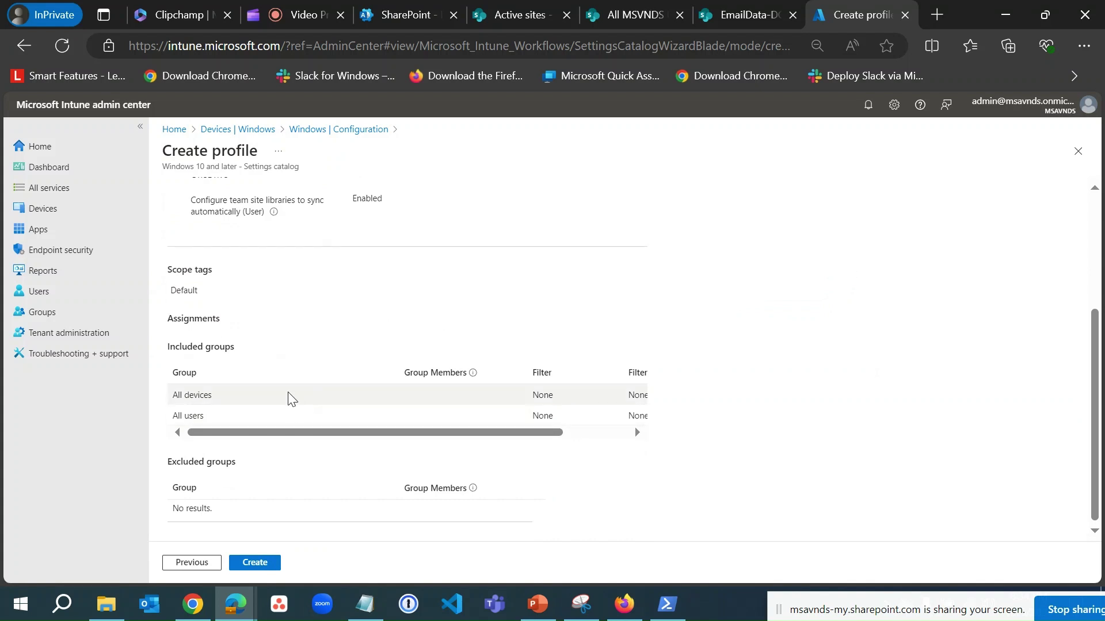
{"action": "scroll", "coordinate": [291, 412], "scroll_direction": "up", "scroll_amount": 3}
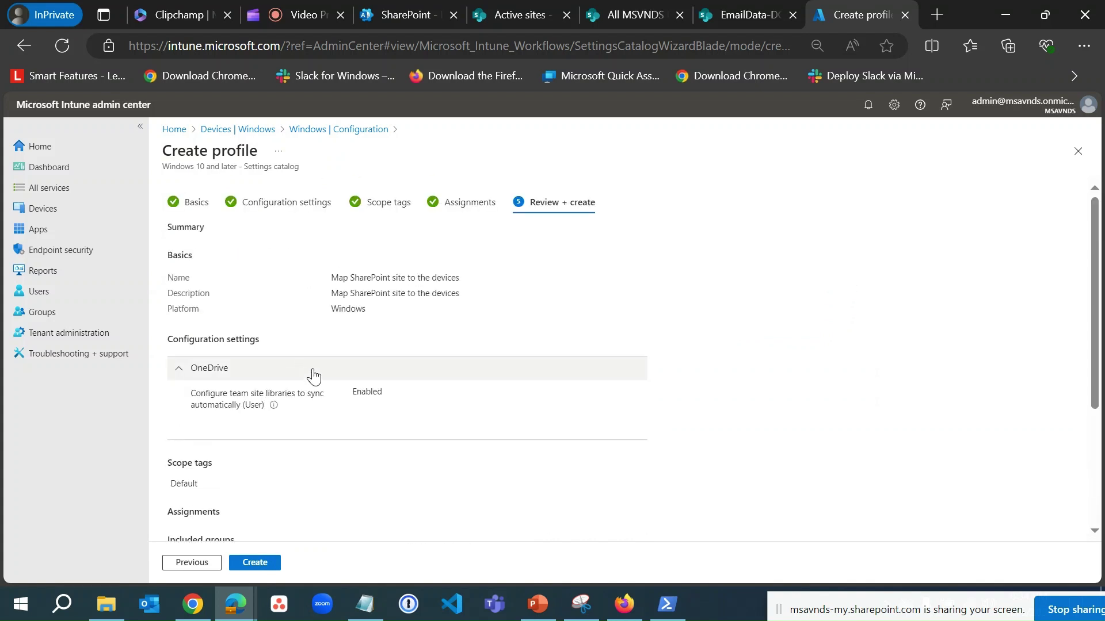
{"action": "double_click", "coordinate": [358, 392]}
{"action": "scroll", "coordinate": [854, 413], "scroll_direction": "down", "scroll_amount": 3}
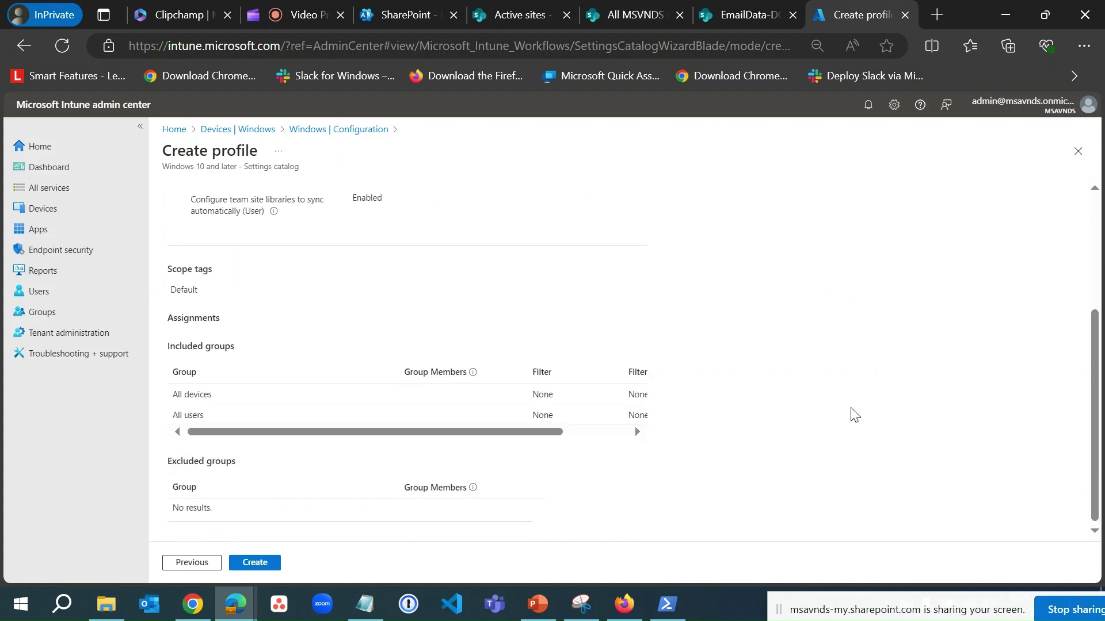
{"action": "scroll", "coordinate": [330, 378], "scroll_direction": "up", "scroll_amount": 3}
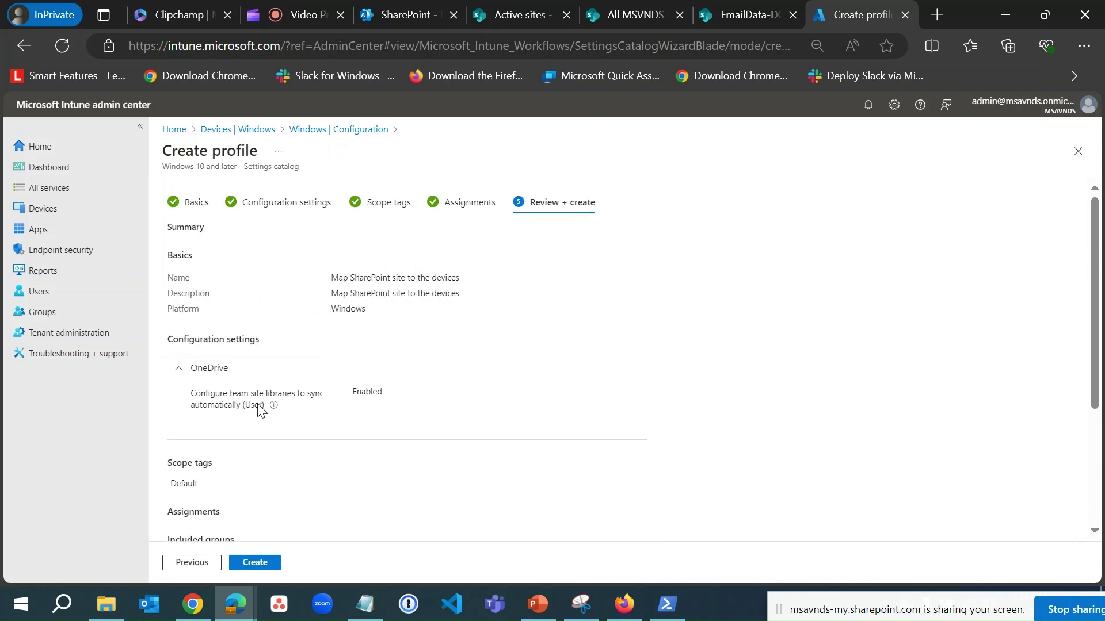
{"action": "double_click", "coordinate": [358, 394]}
{"action": "left_click", "coordinate": [899, 403]}
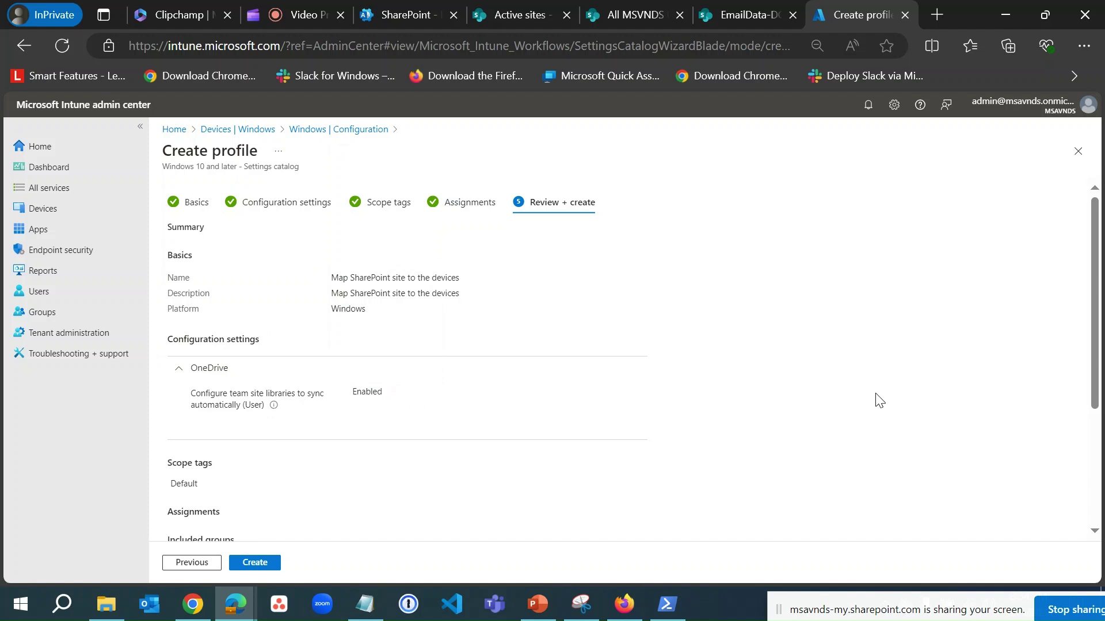